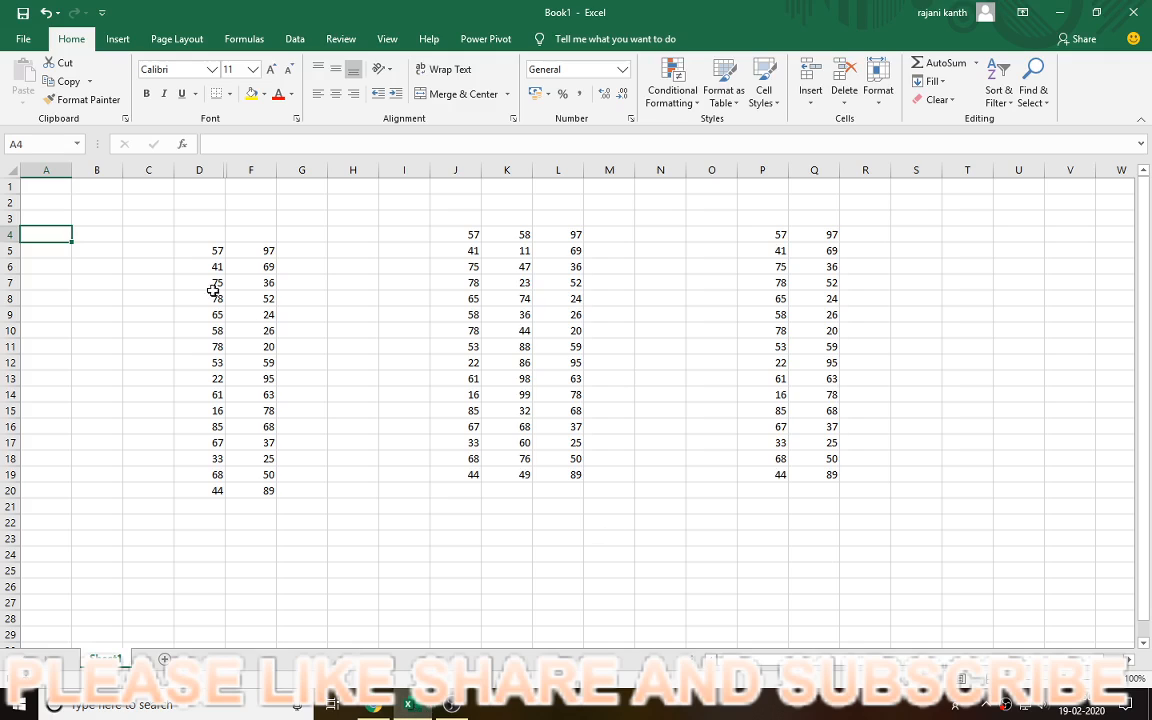
Unhide column E between columns D and F.
{"action": "left_click_drag", "start_coordinate": [207, 245], "coordinate": [270, 248]}
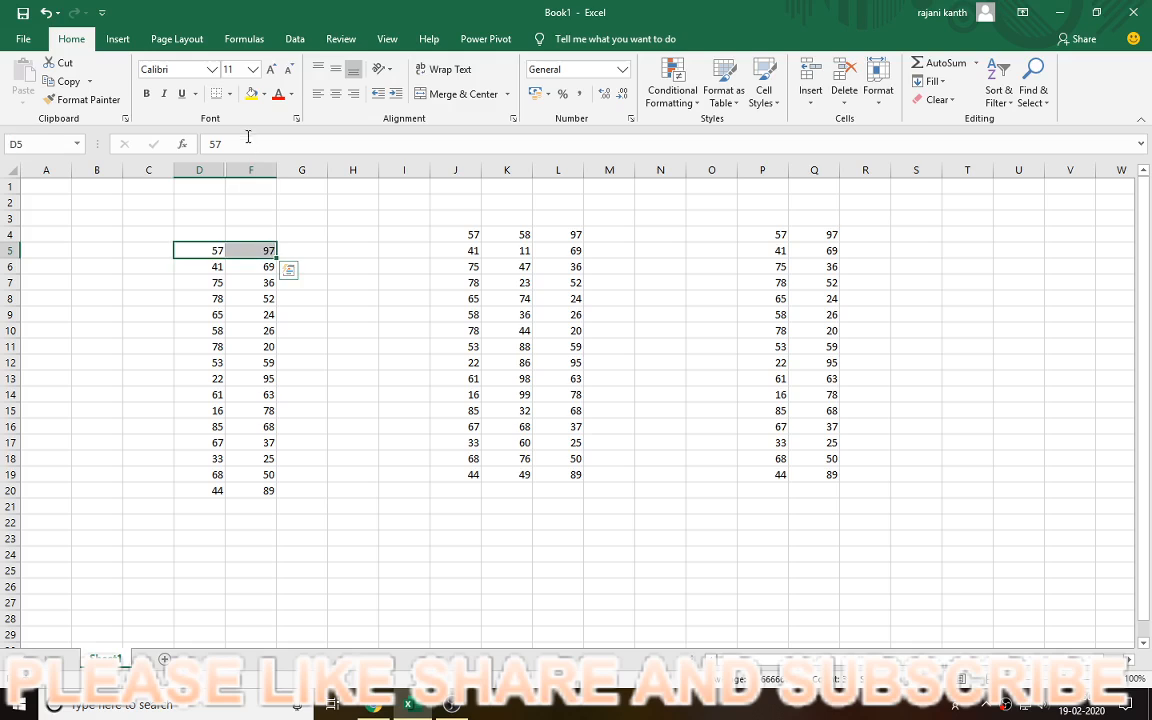
{"action": "left_click_drag", "start_coordinate": [213, 170], "coordinate": [244, 167]}
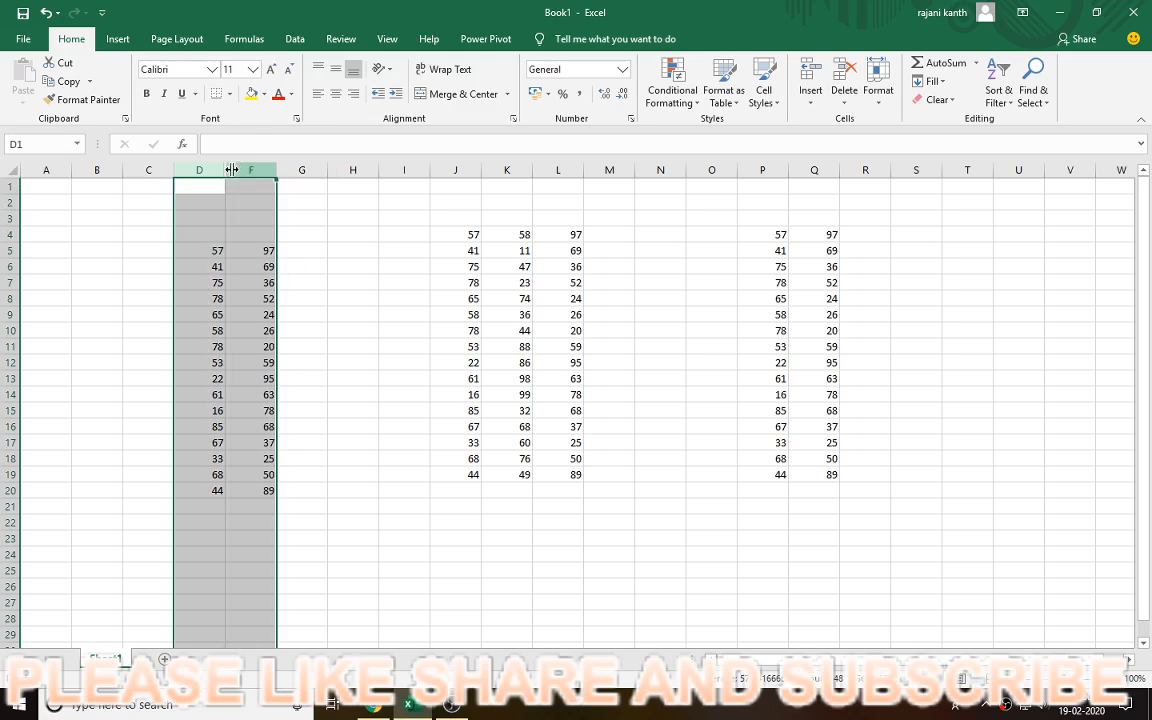
{"action": "right_click", "coordinate": [210, 165]}
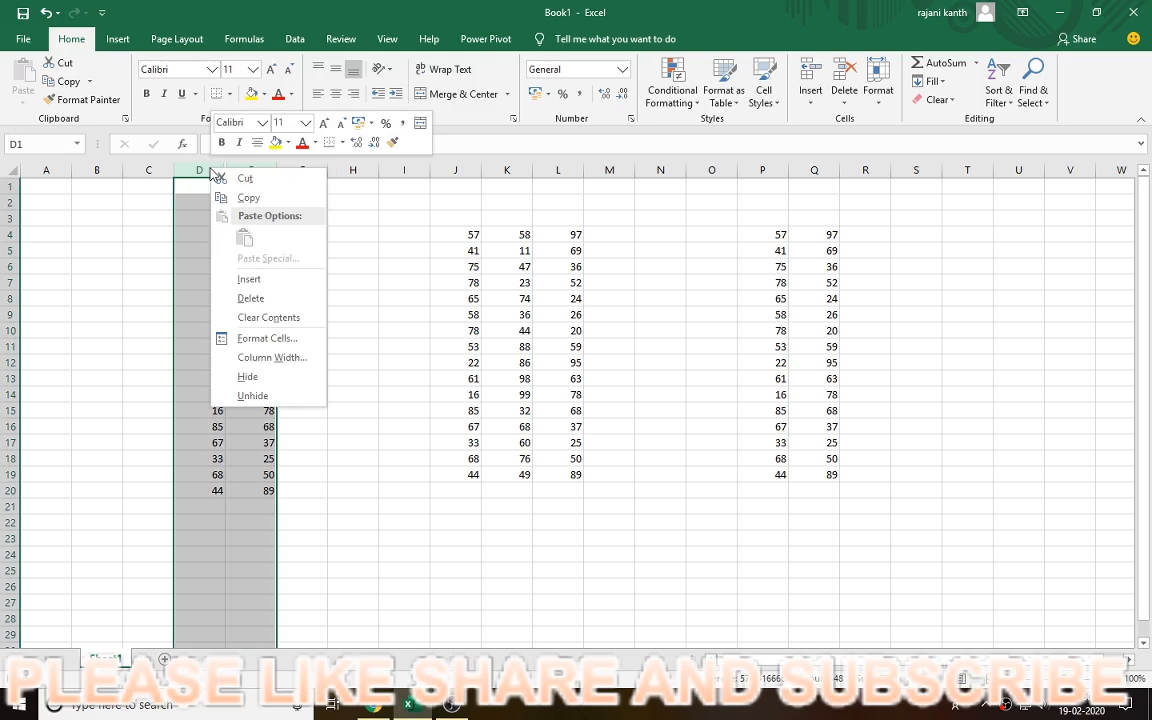
{"action": "left_click", "coordinate": [270, 395]}
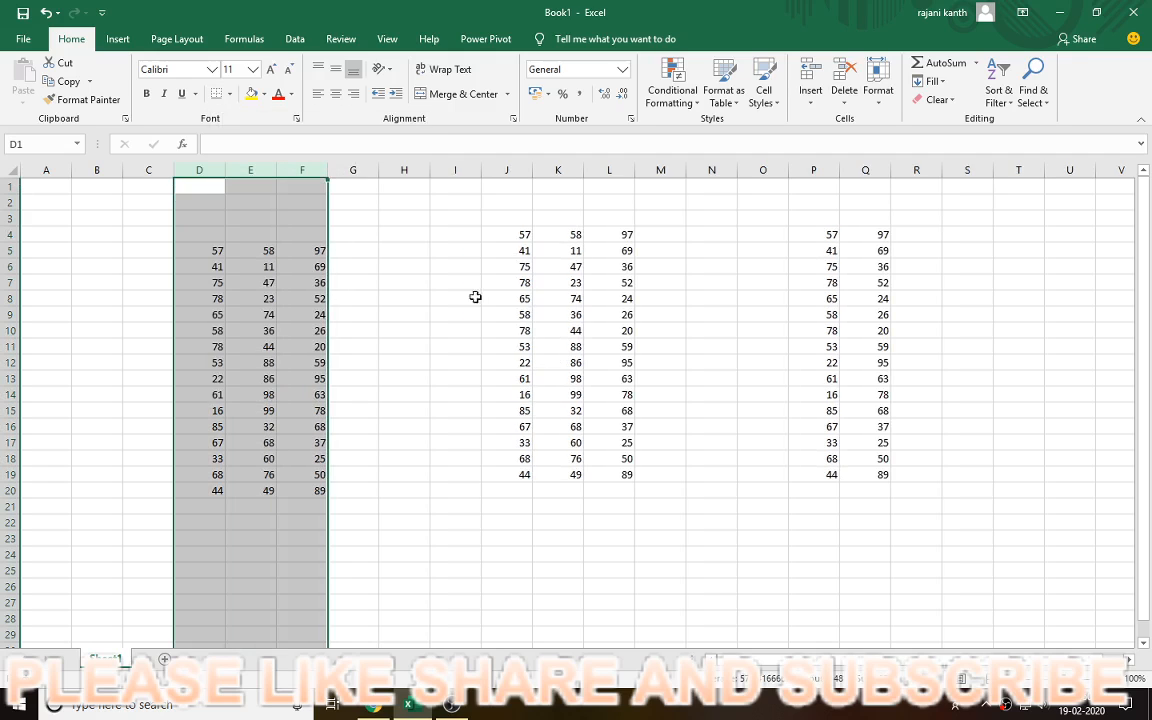
{"action": "left_click_drag", "start_coordinate": [175, 249], "coordinate": [557, 263]}
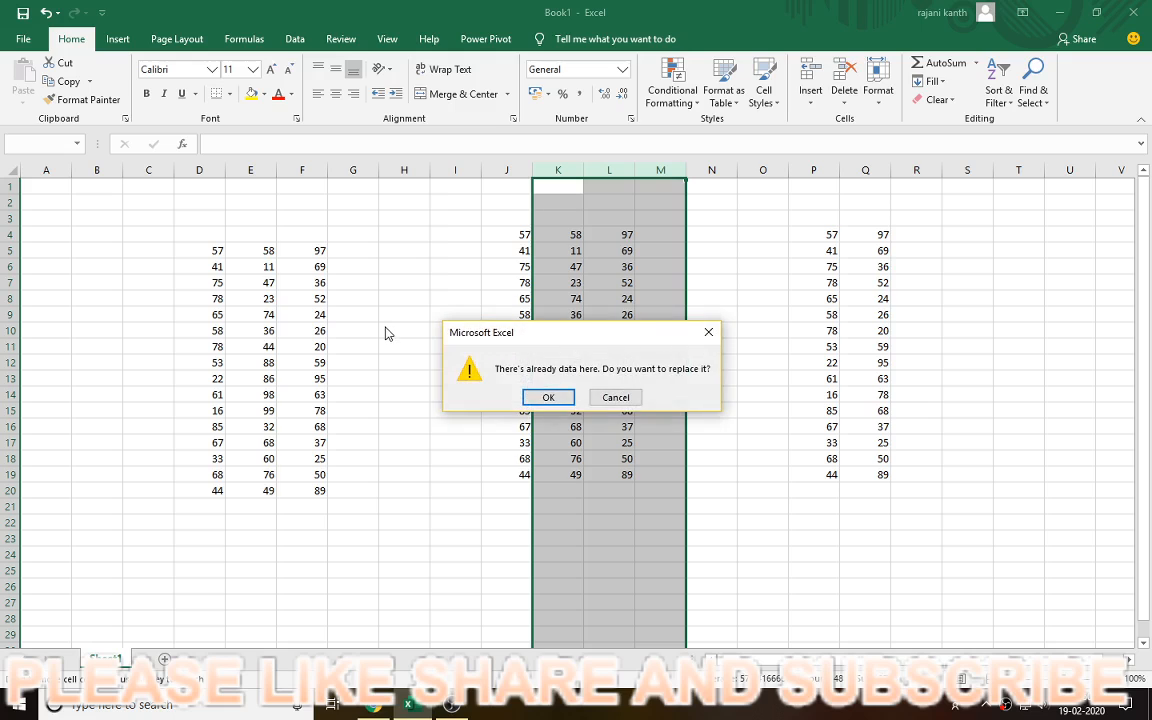
{"action": "key", "text": "Escape"}
Clear all the data from D5 through Q20.
{"action": "left_click", "coordinate": [180, 252]}
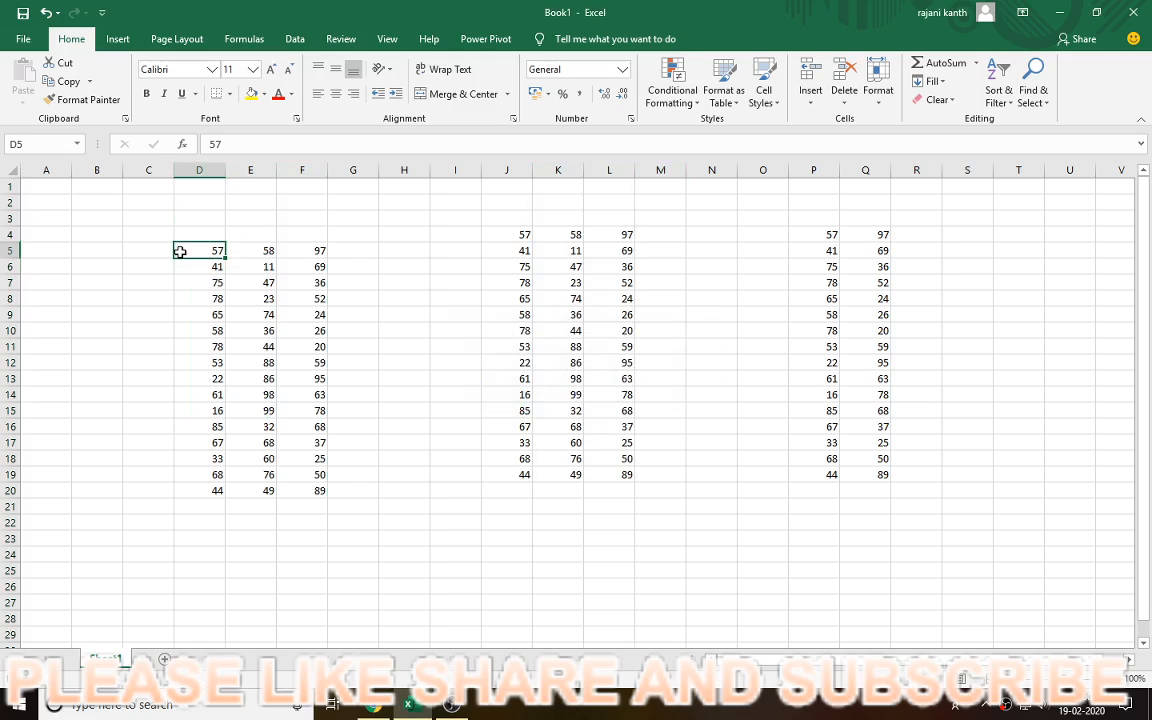
{"action": "key", "text": "ctrl+shift+Right"}
{"action": "key", "text": "ctrl+shift+Right"}
{"action": "key", "text": "ctrl+shift+Right"}
{"action": "key", "text": "ctrl+shift+Right"}
{"action": "key", "text": "ctrl+shift+Right"}
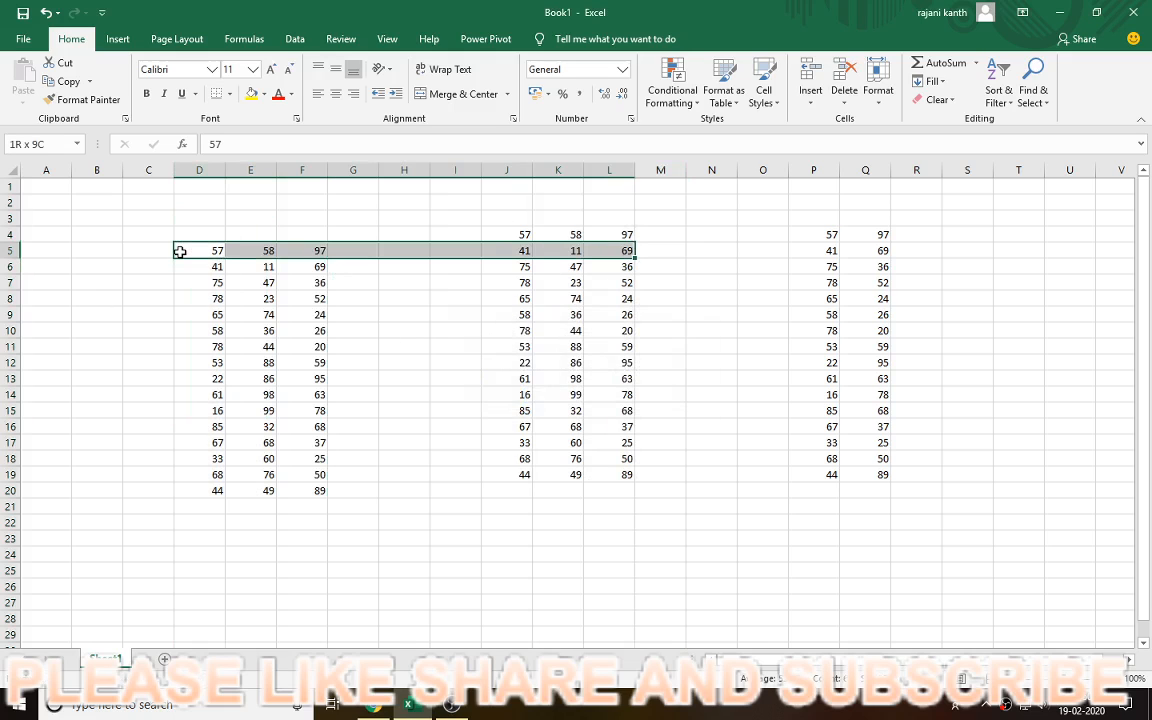
{"action": "key", "text": "ctrl+shift+End"}
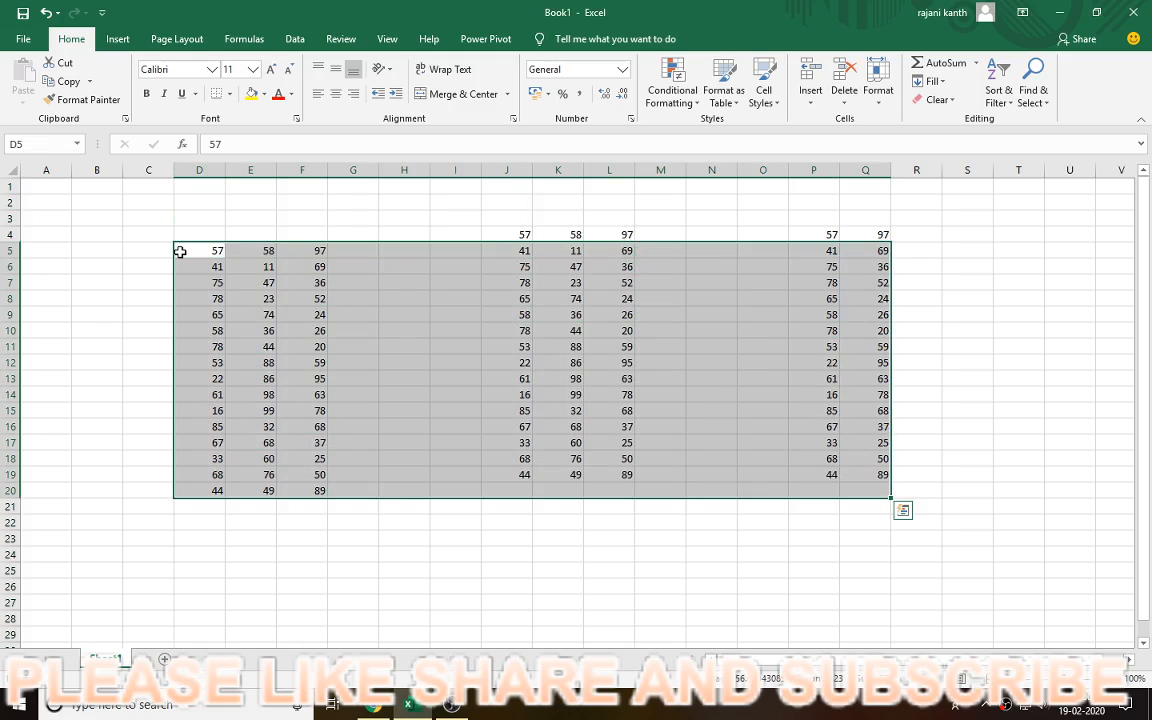
{"action": "key", "text": "Delete"}
Clear the leftover numbers in row 4 across J4:R4.
{"action": "key", "text": "Up"}
{"action": "key", "text": "Right"}
{"action": "key", "text": "Right"}
{"action": "key", "text": "Right"}
{"action": "key", "text": "Right"}
{"action": "key", "text": "Right"}
{"action": "key", "text": "Right"}
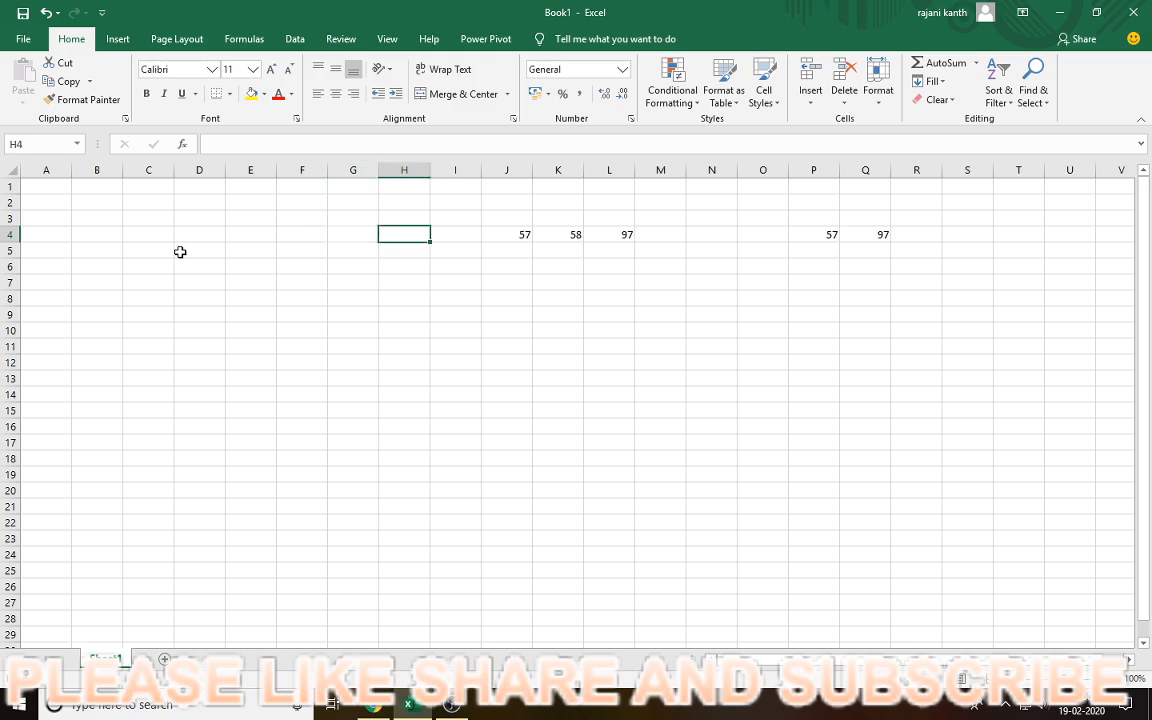
{"action": "key", "text": "shift+Right"}
{"action": "key", "text": "shift+Right"}
{"action": "key", "text": "shift+Right"}
{"action": "key", "text": "shift+Right"}
{"action": "key", "text": "shift+Right"}
{"action": "key", "text": "shift+Right"}
{"action": "key", "text": "shift+Right"}
{"action": "key", "text": "shift+Right"}
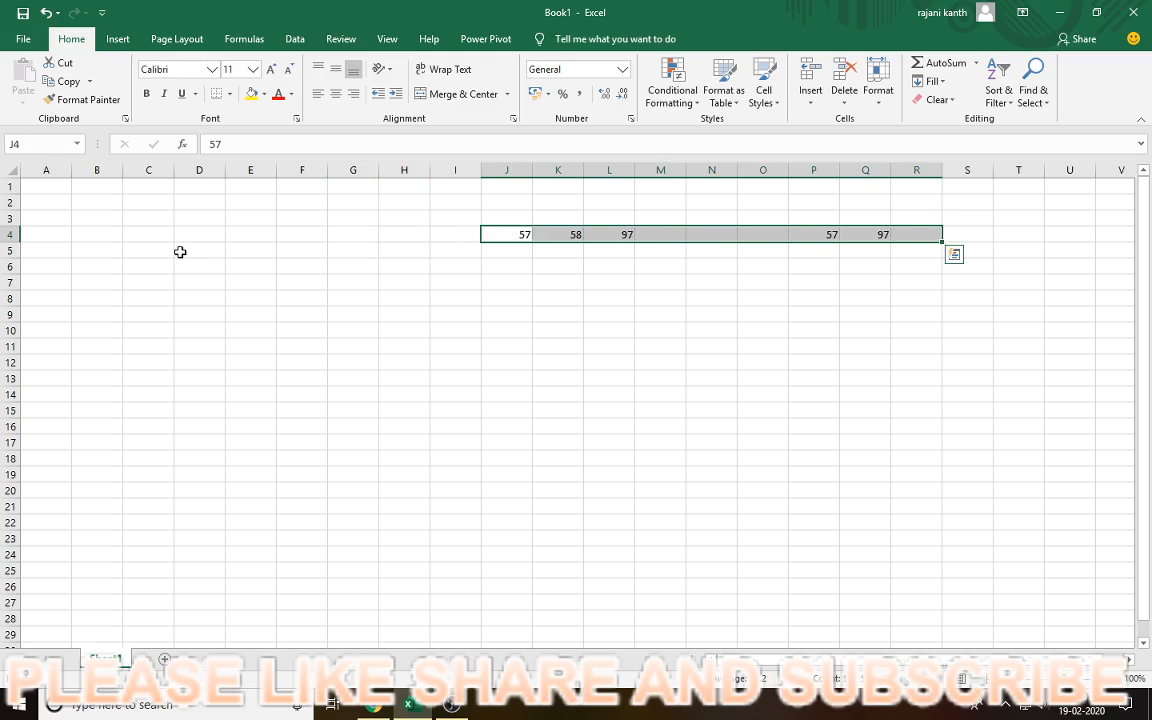
{"action": "key", "text": "Delete"}
{"action": "key", "text": "Up"}
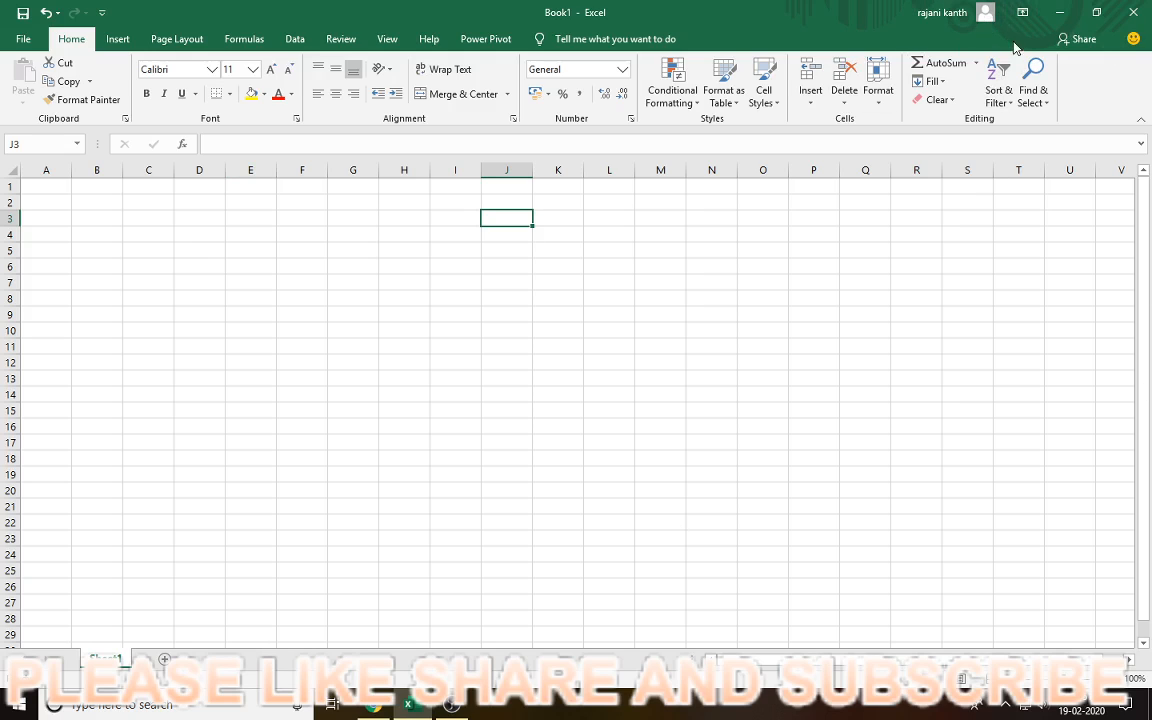
{"action": "left_click", "coordinate": [780, 296]}
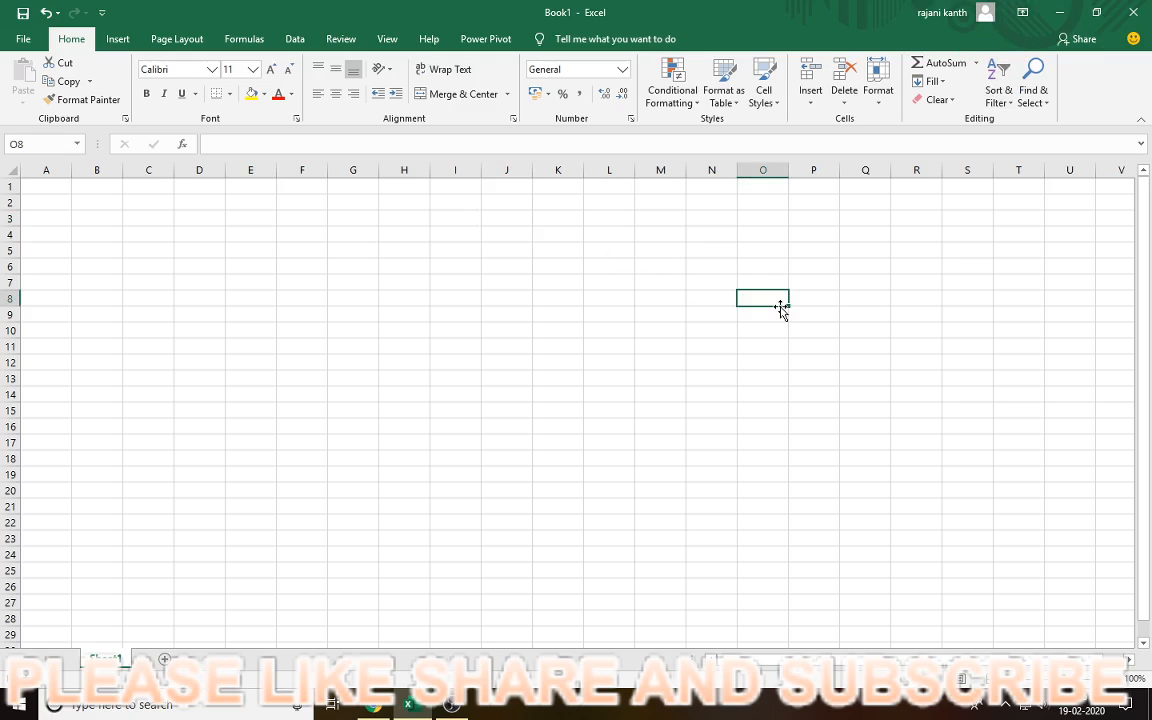
{"action": "type", "text": "i"}
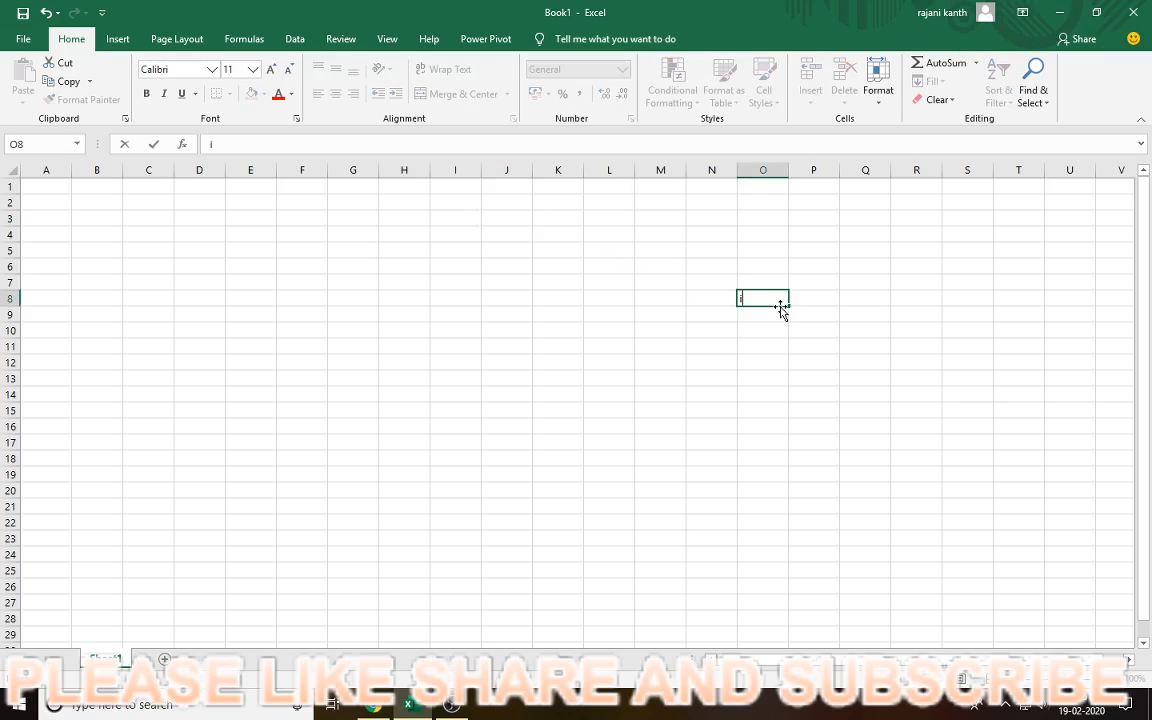
{"action": "key", "text": "Return"}
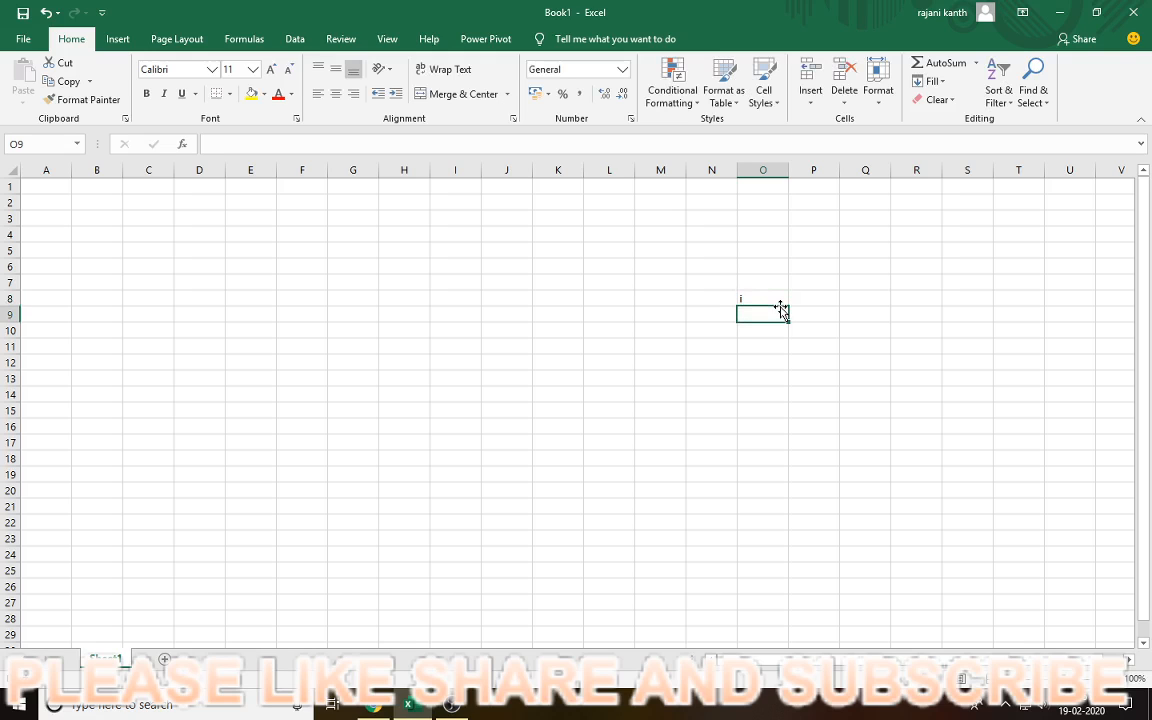
{"action": "key", "text": "Up"}
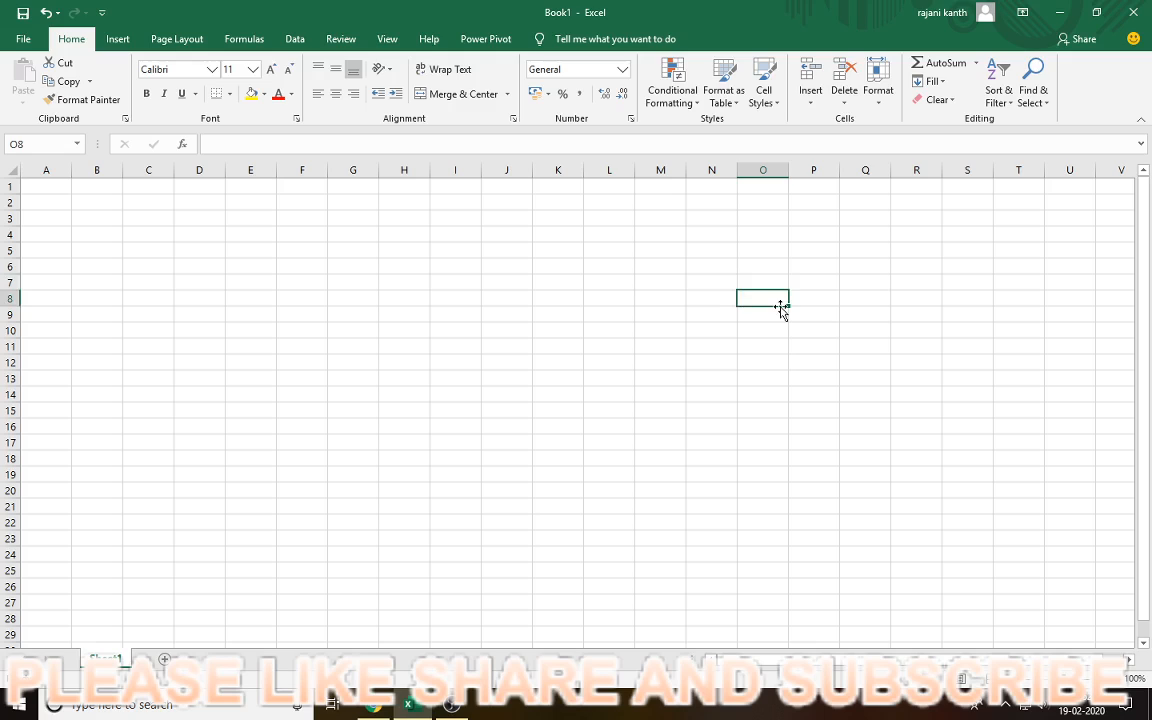
Enter =RANDBETWEEN(10,100) in G3 and fill it across the range G3:I20.
{"action": "key", "text": "Up"}
{"action": "key", "text": "Up"}
{"action": "key", "text": "Up"}
{"action": "key", "text": "Up"}
{"action": "key", "text": "Up"}
{"action": "key", "text": "Left"}
{"action": "key", "text": "Left"}
{"action": "key", "text": "Left"}
{"action": "key", "text": "Left"}
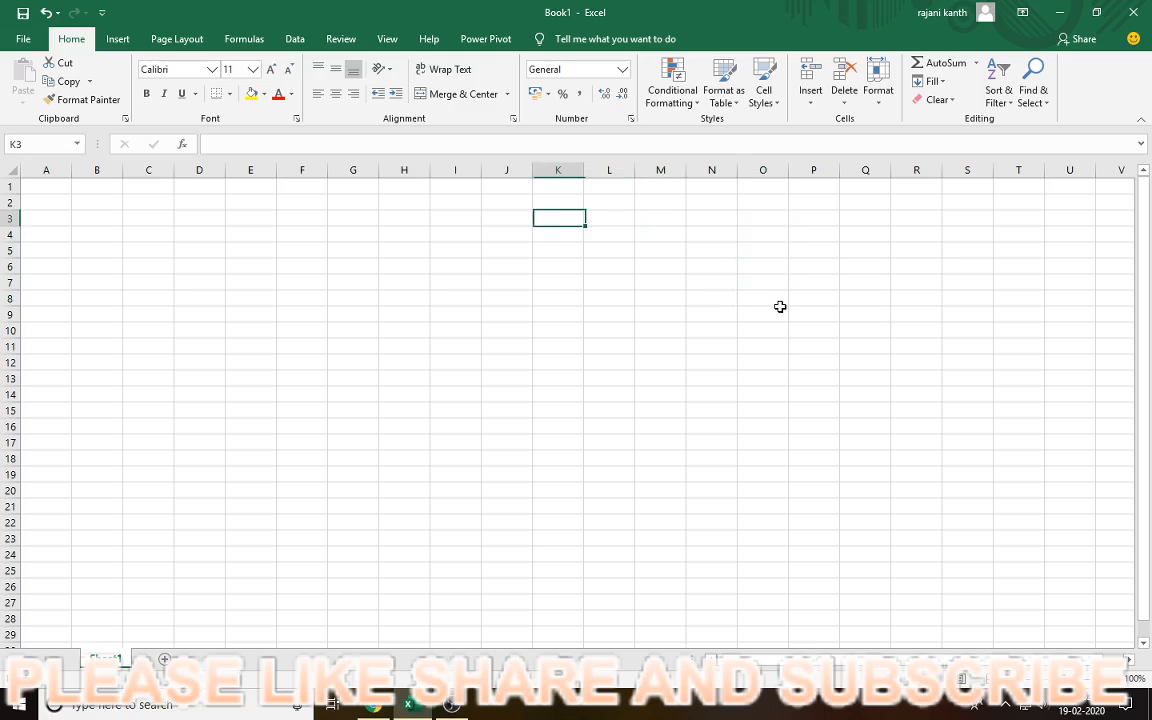
{"action": "key", "text": "Left"}
{"action": "key", "text": "Left"}
{"action": "key", "text": "Left"}
{"action": "key", "text": "Left"}
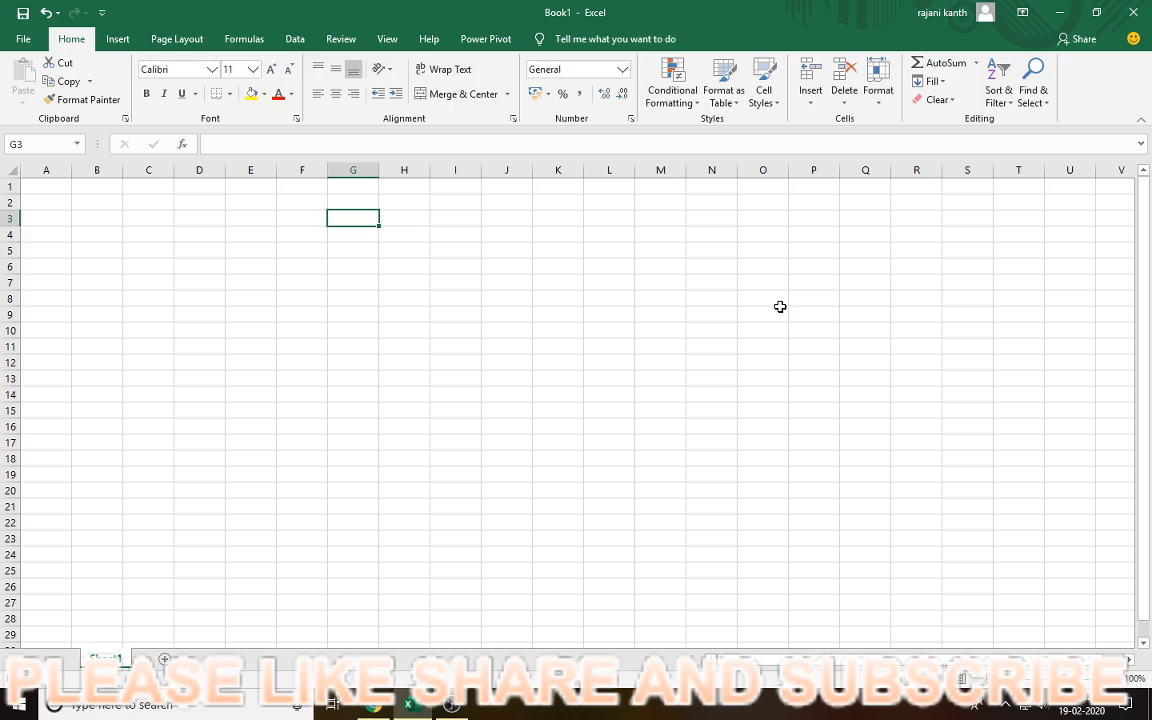
{"action": "type", "text": "=randb"}
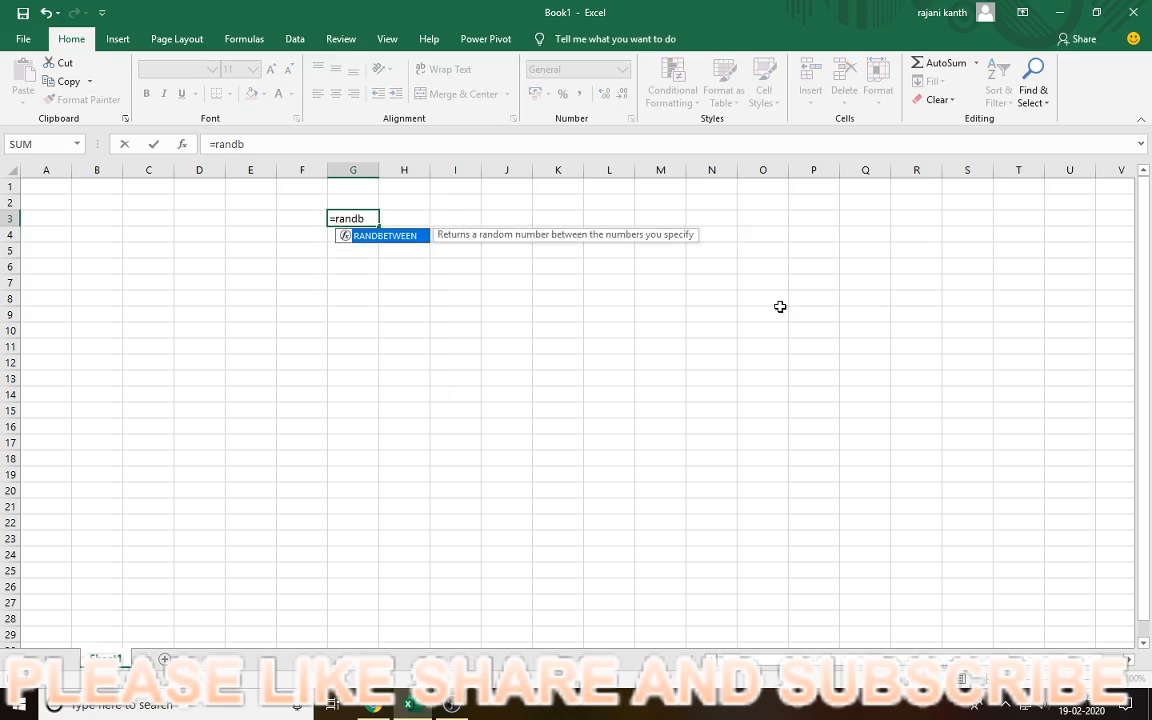
{"action": "key", "text": "Tab"}
{"action": "type", "text": "10"}
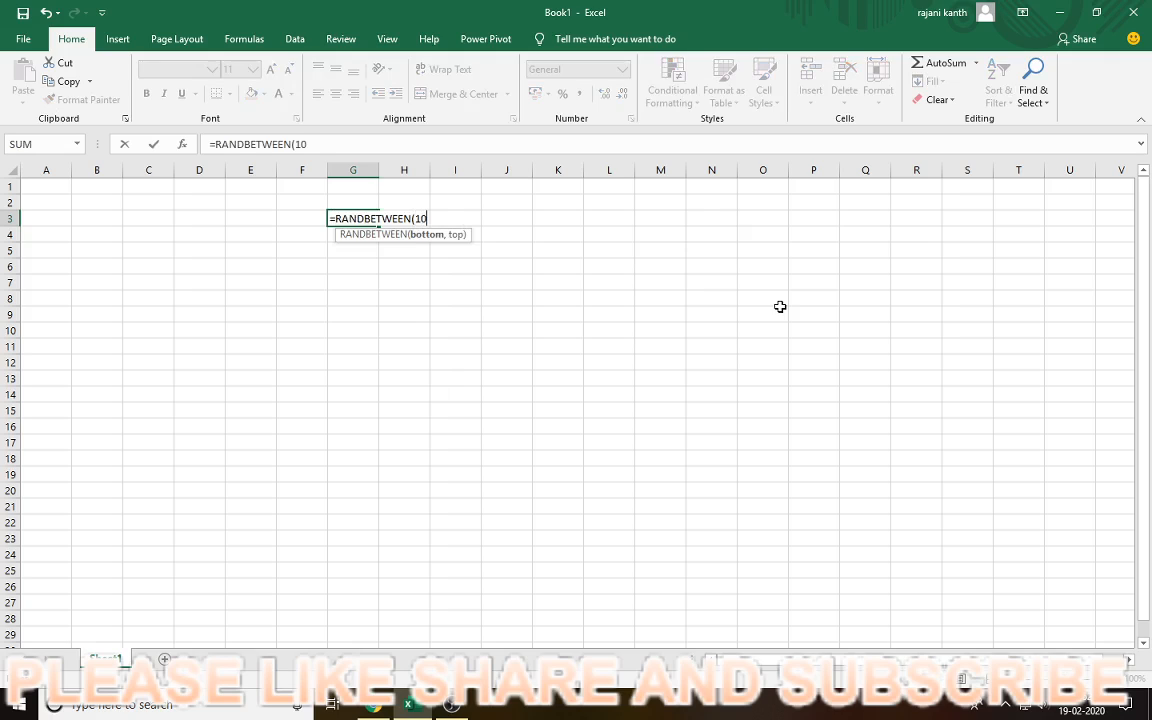
{"action": "type", "text": ",100)"}
{"action": "key", "text": "ctrl+Return"}
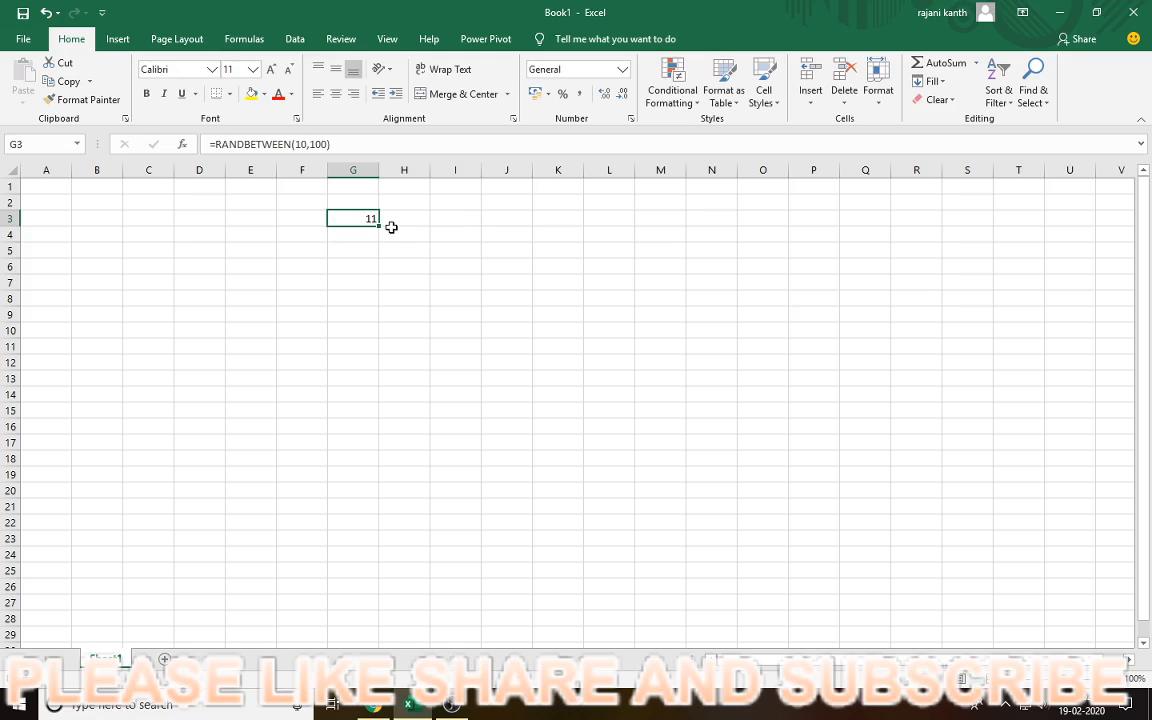
{"action": "left_click_drag", "start_coordinate": [381, 227], "coordinate": [474, 496]}
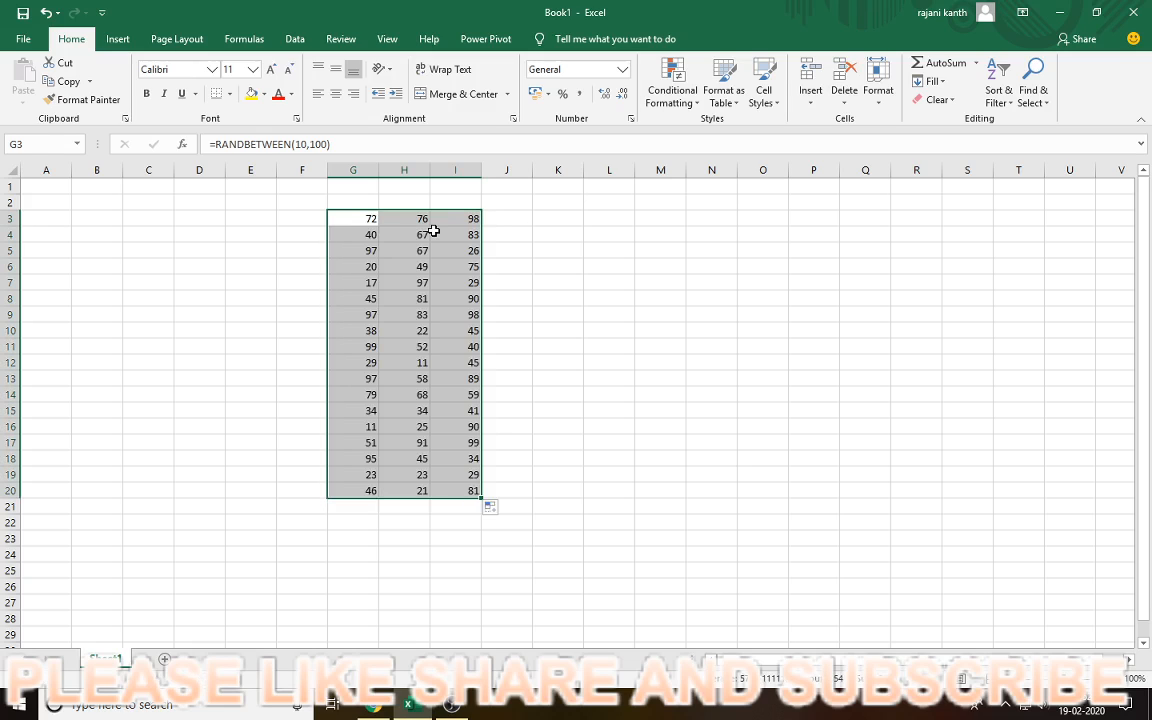
Paste a copy of the random-number range G3:I20 at K7 and clear the pasted block.
{"action": "key", "text": "ctrl+c"}
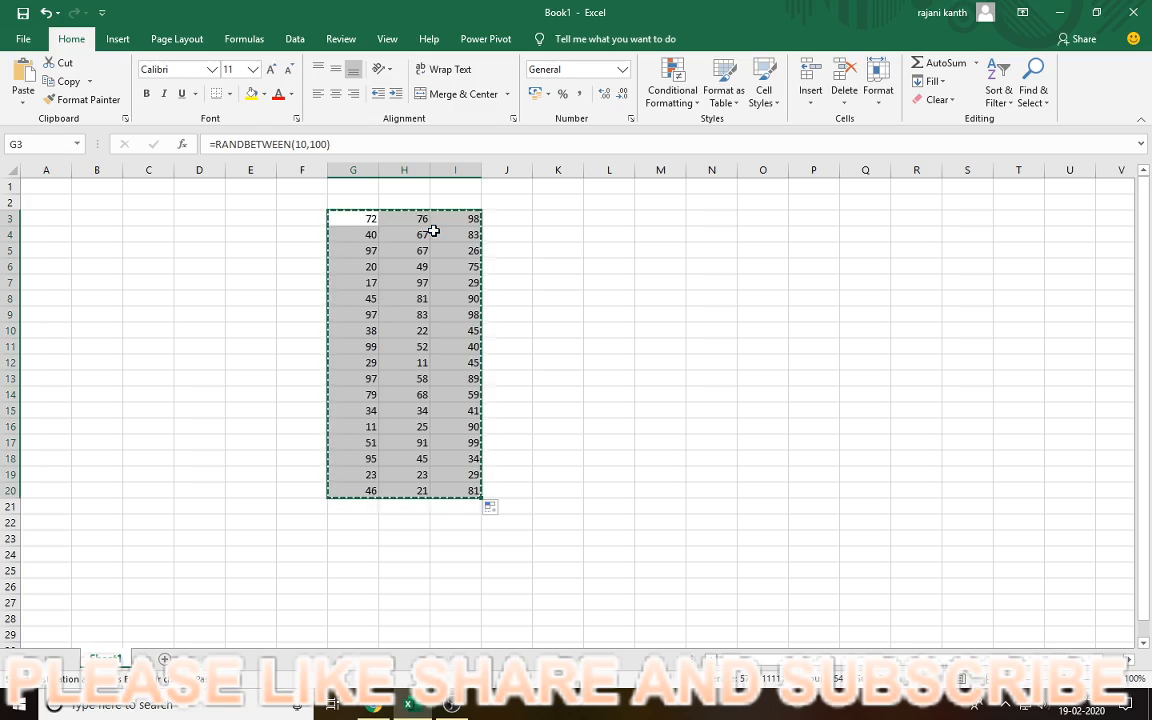
{"action": "key", "text": "ctrl+alt+v"}
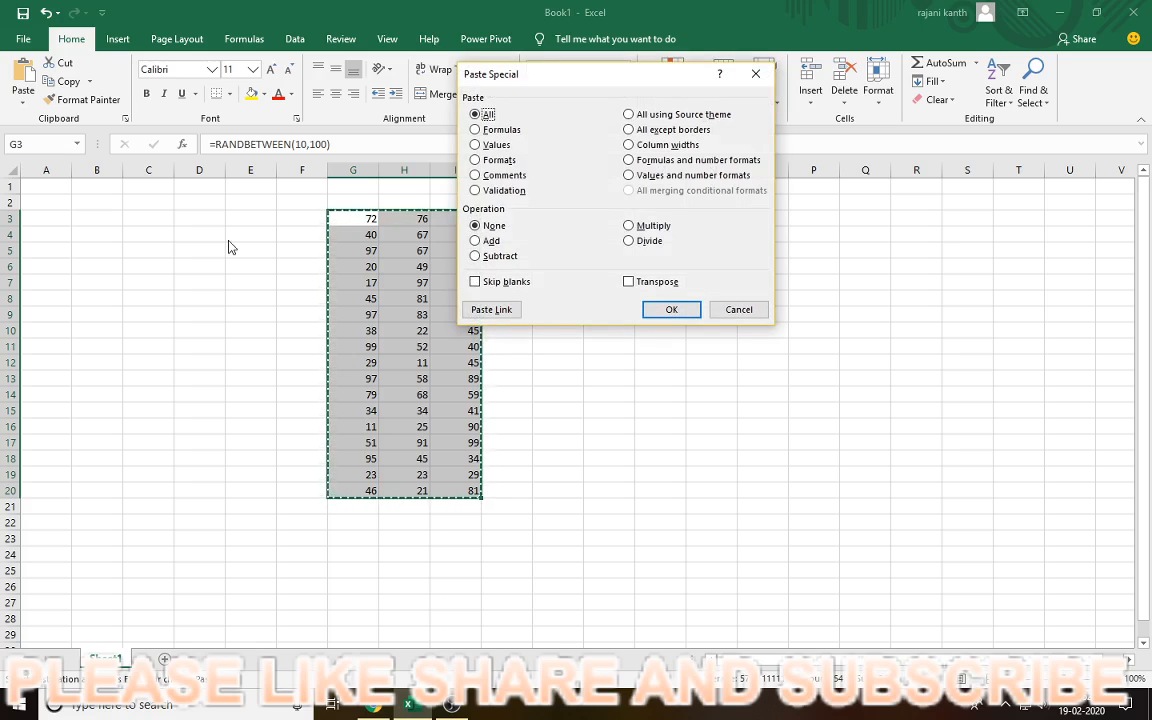
{"action": "key", "text": "Escape"}
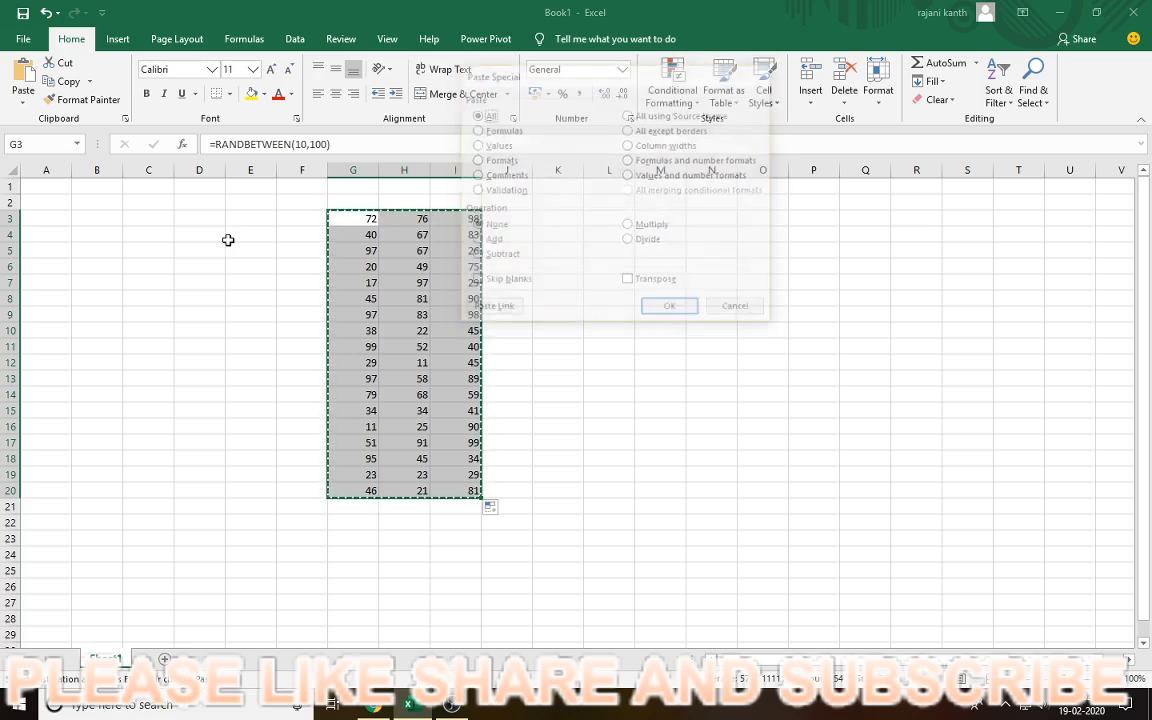
{"action": "left_click", "coordinate": [550, 341]}
{"action": "left_click", "coordinate": [558, 281]}
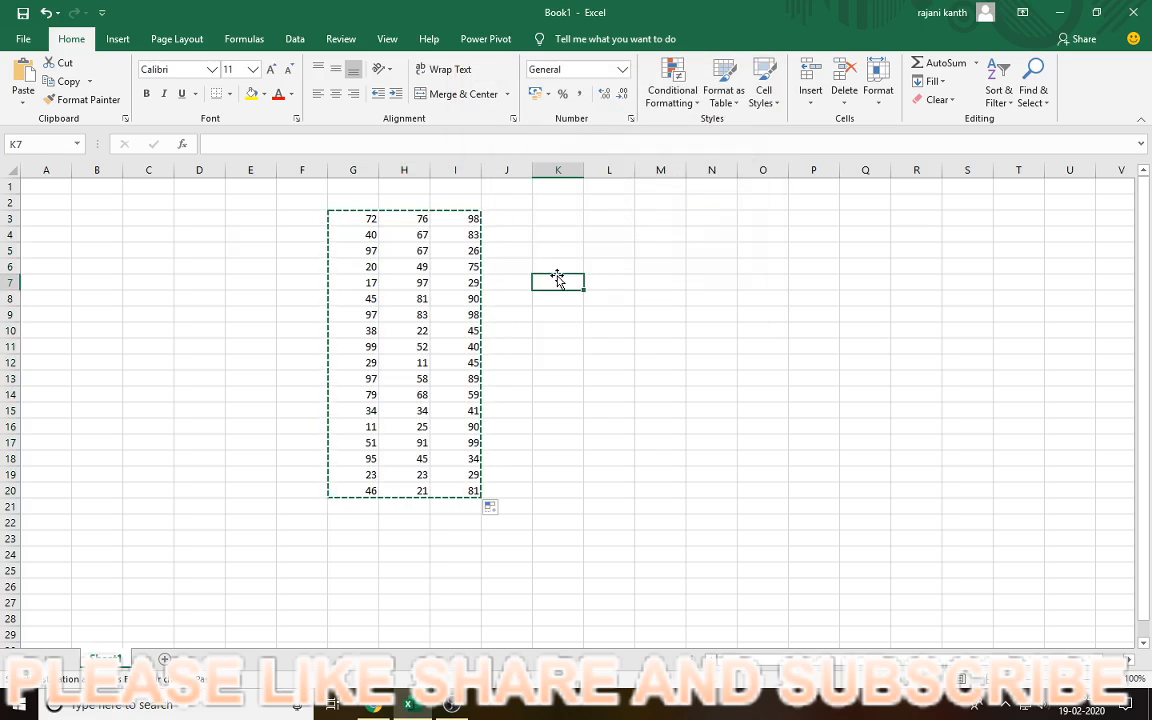
{"action": "key", "text": "ctrl+v"}
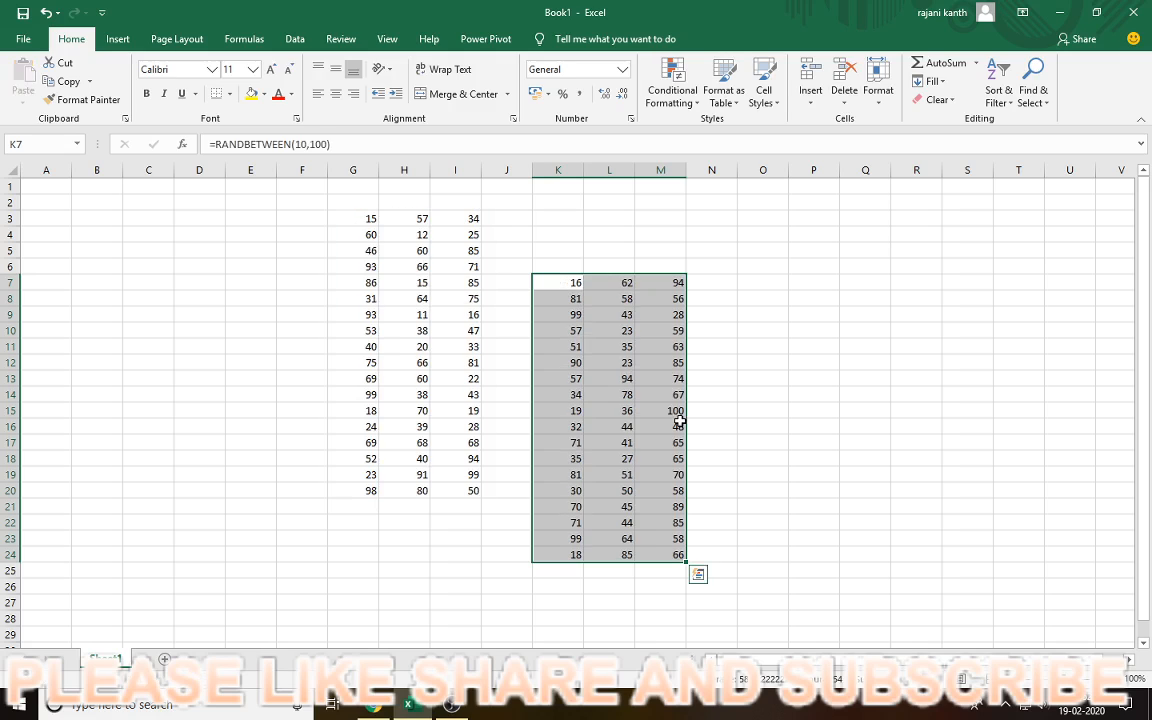
{"action": "key", "text": "Delete"}
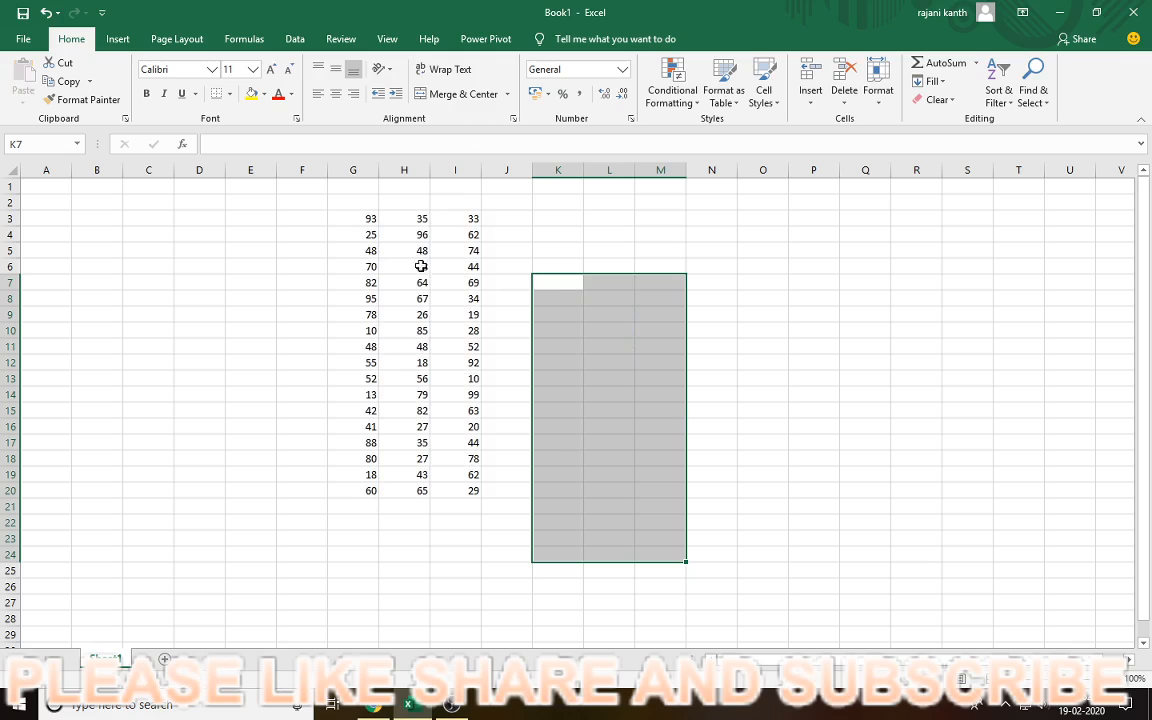
Convert the RANDBETWEEN formulas in G3:I20 to fixed numbers by pasting them over themselves as values only.
{"action": "left_click_drag", "start_coordinate": [365, 219], "coordinate": [467, 494]}
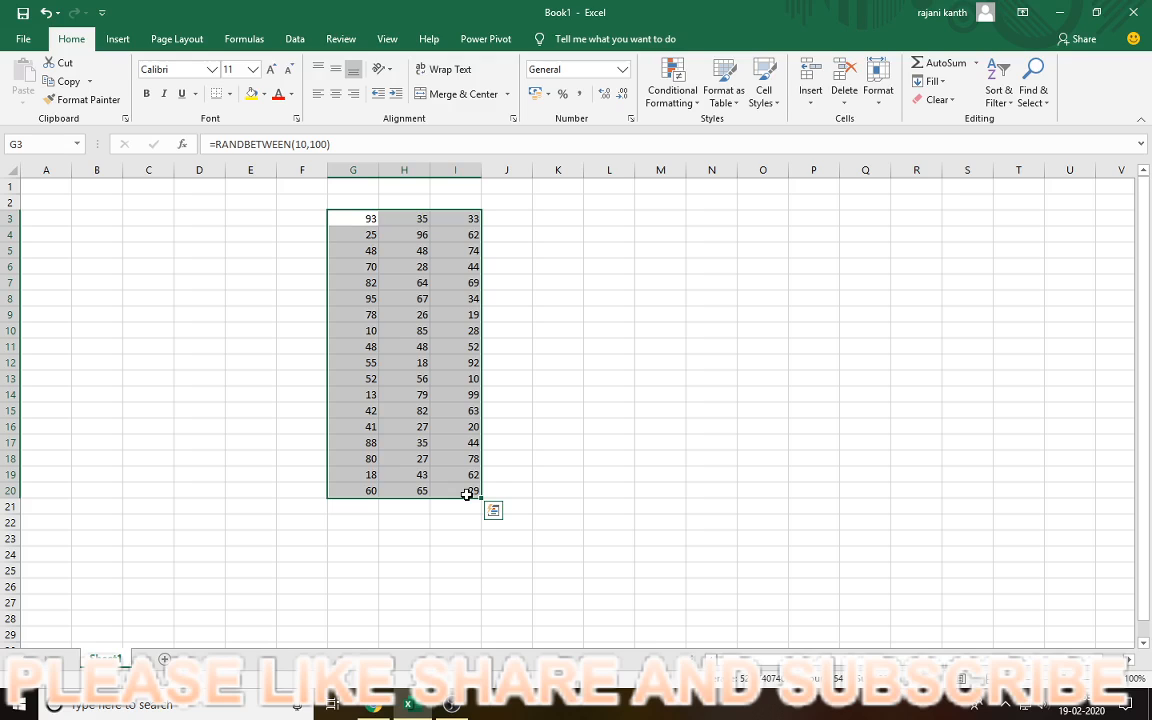
{"action": "key", "text": "ctrl+c"}
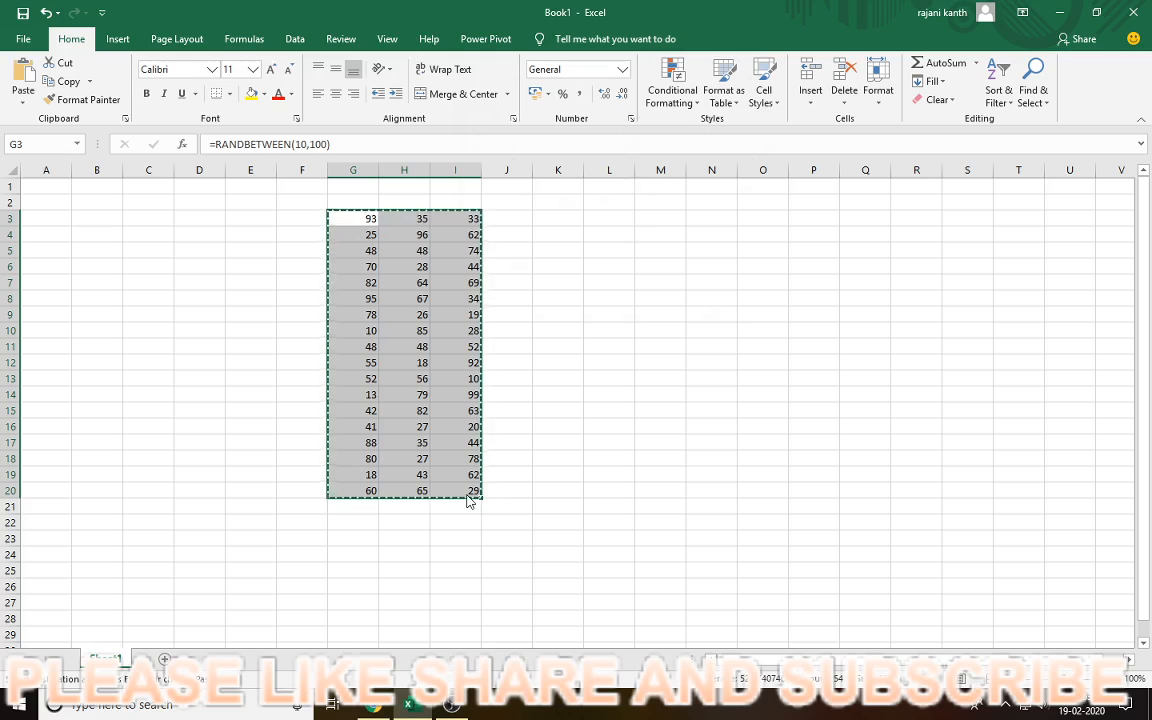
{"action": "key", "text": "ctrl+alt+v"}
{"action": "key", "text": "v"}
{"action": "key", "text": "Return"}
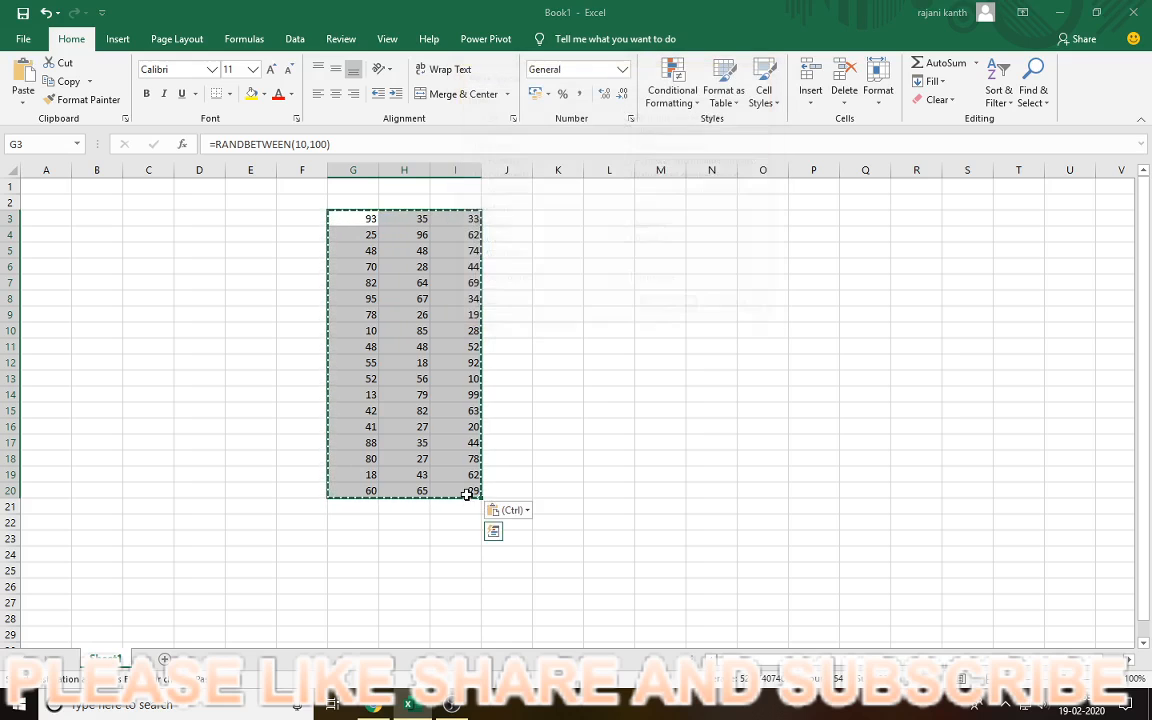
{"action": "key", "text": "Escape"}
{"action": "left_click", "coordinate": [455, 266]}
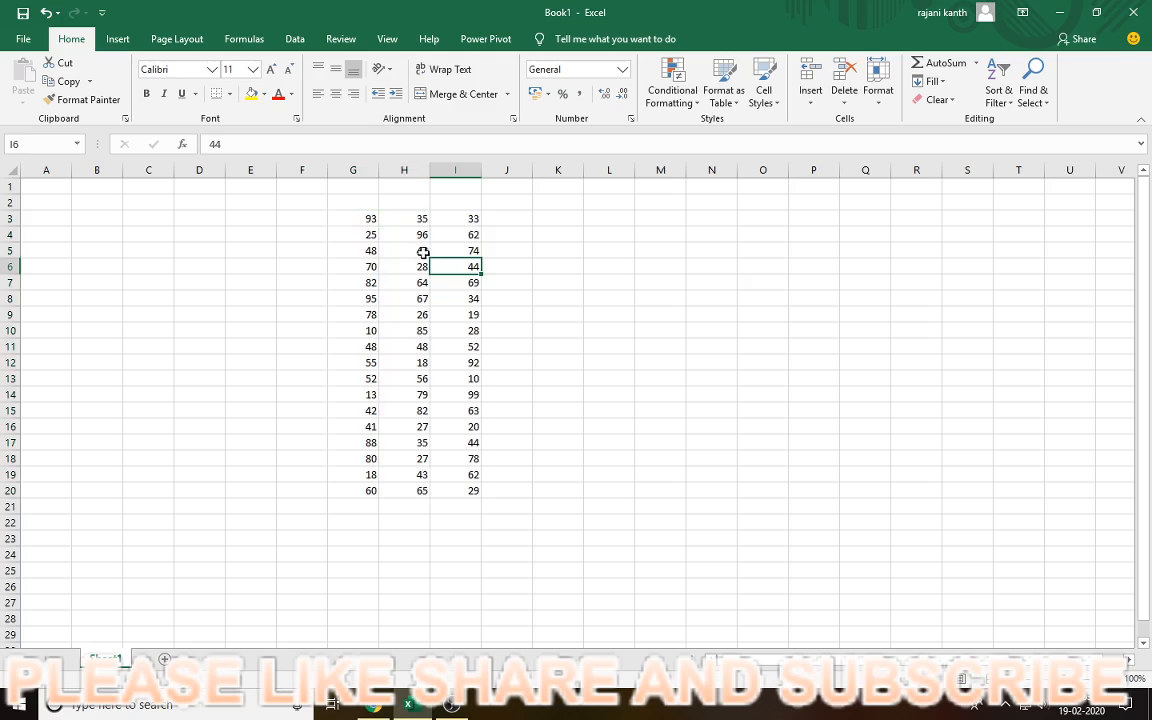
Hide column H, the middle column of the number block.
{"action": "left_click", "coordinate": [410, 170]}
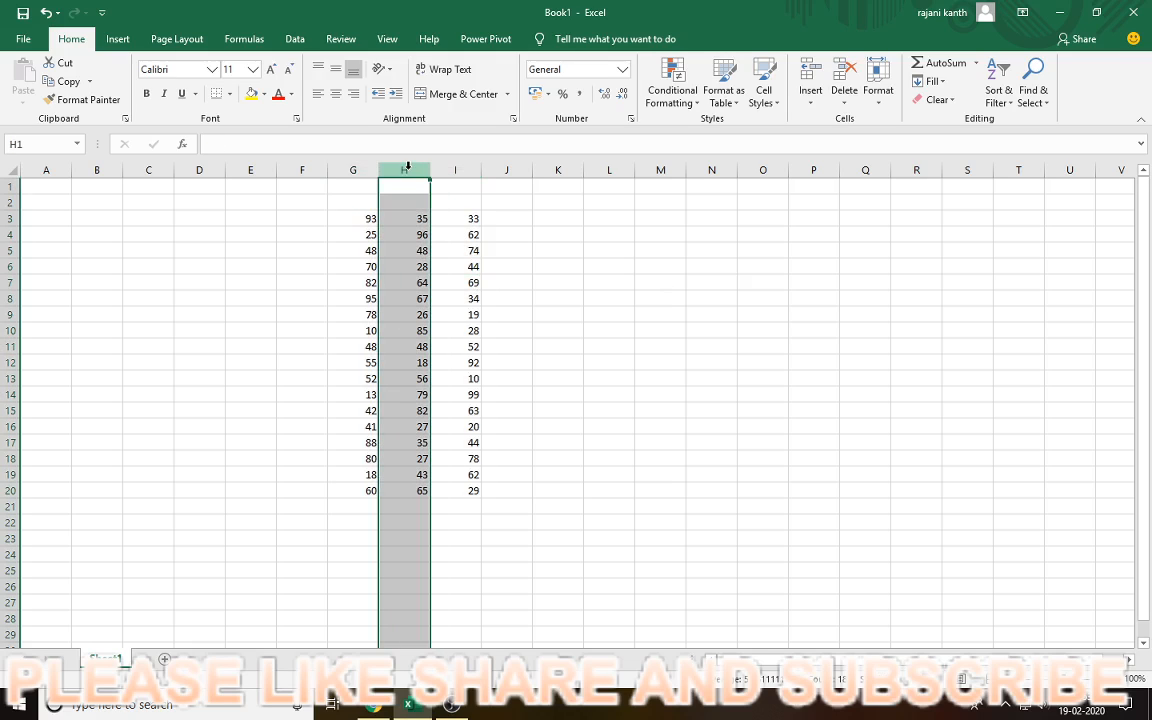
{"action": "right_click", "coordinate": [401, 168]}
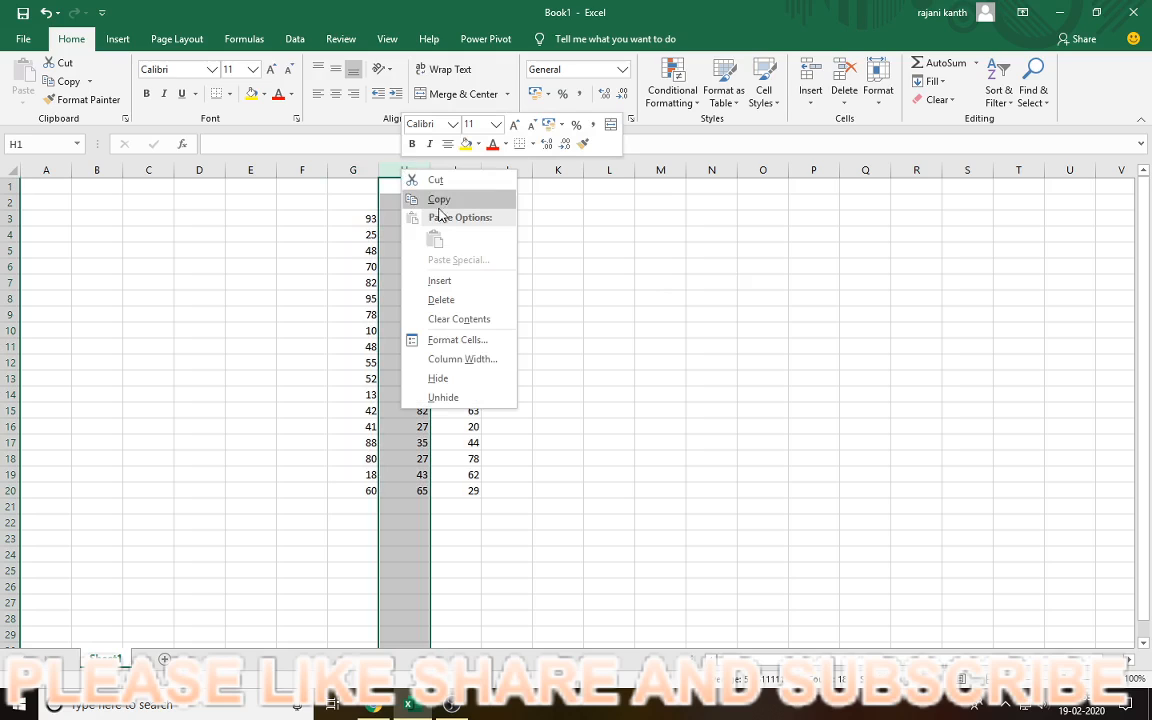
{"action": "left_click", "coordinate": [465, 380]}
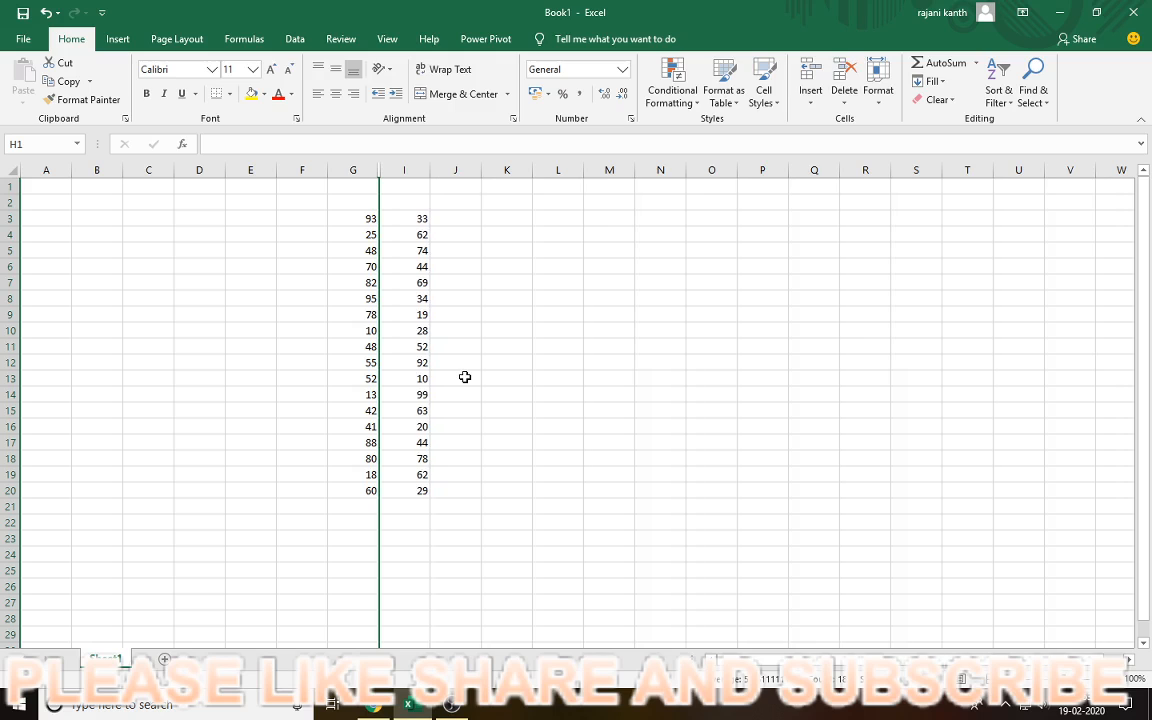
Copy the full range G3:I20, hidden column included, and paste it at M3.
{"action": "left_click_drag", "start_coordinate": [368, 218], "coordinate": [409, 483]}
{"action": "key", "text": "ctrl+c"}
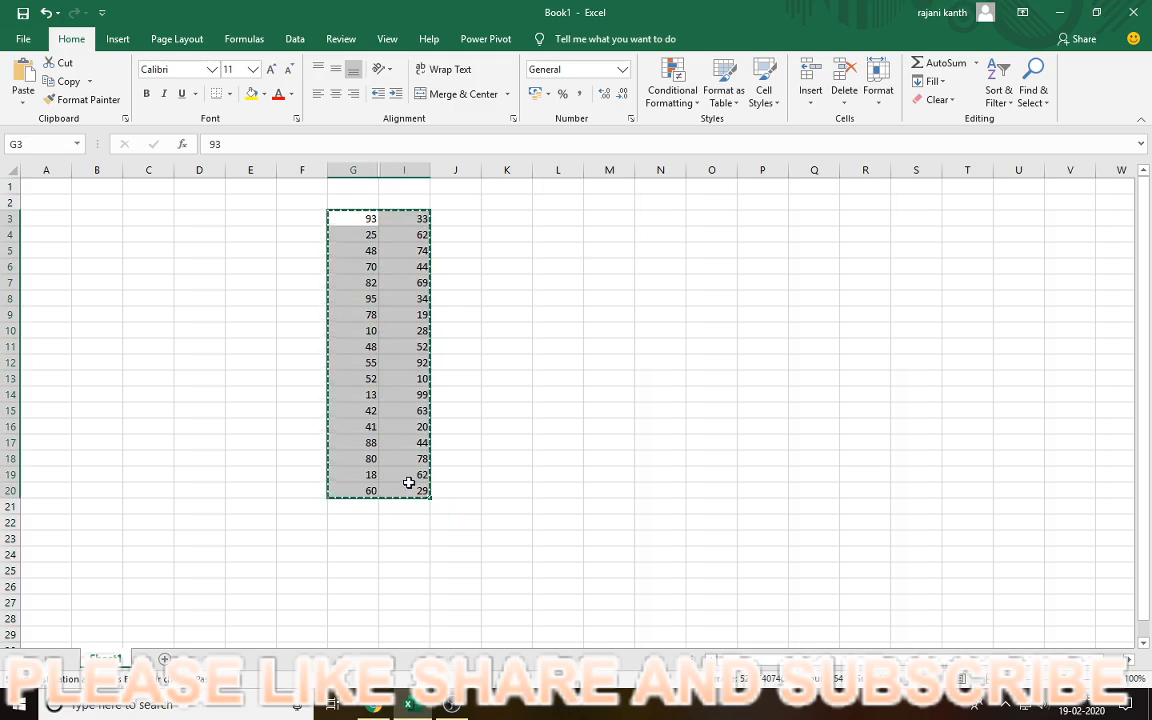
{"action": "key", "text": "Right"}
{"action": "key", "text": "Right"}
{"action": "key", "text": "Right"}
{"action": "key", "text": "Right"}
{"action": "key", "text": "Right"}
{"action": "key", "text": "ctrl+v"}
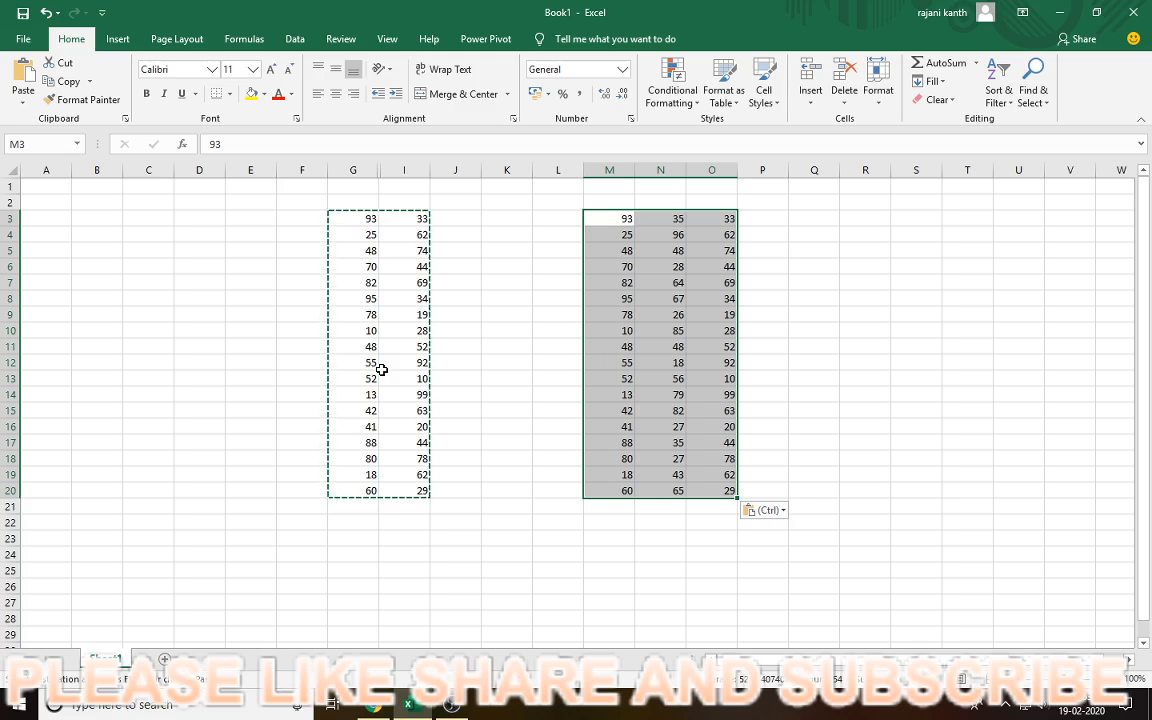
{"action": "key", "text": "Escape"}
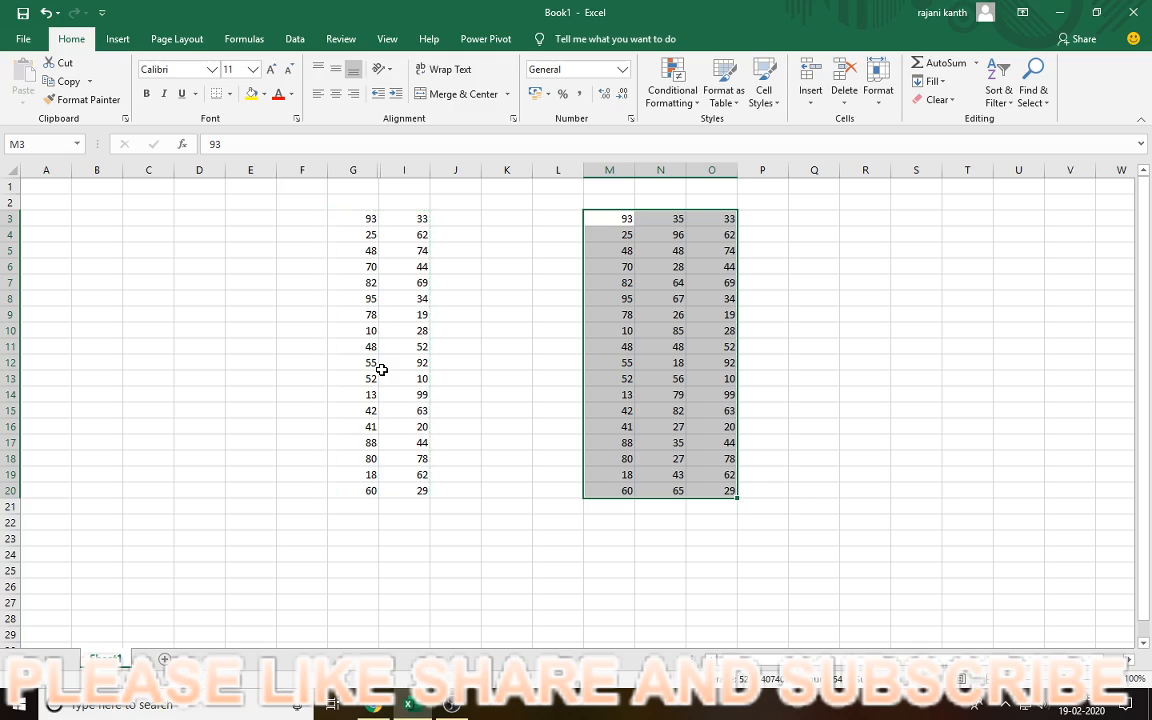
Copy only the visible cells of G3:I20 and paste them at Q3.
{"action": "mouse_move", "coordinate": [386, 217]}
{"action": "left_mouse_down"}
{"action": "mouse_move", "coordinate": [424, 311]}
{"action": "mouse_move", "coordinate": [430, 491]}
{"action": "left_mouse_up"}
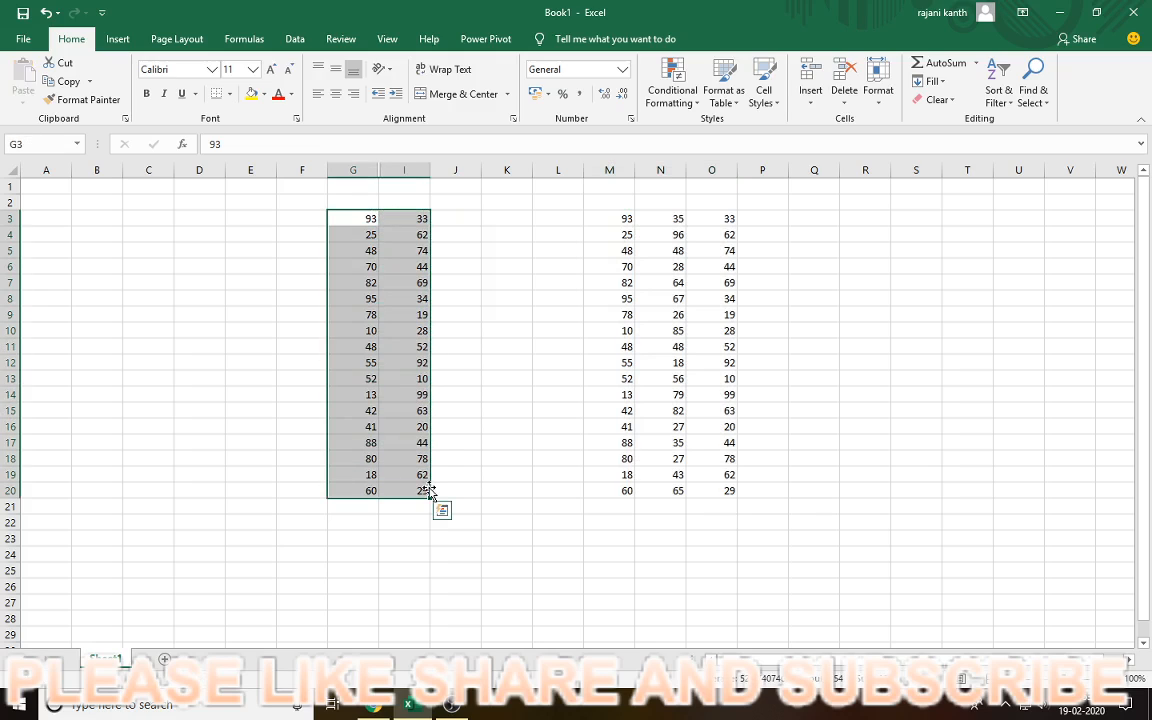
{"action": "key", "text": "alt+semicolon"}
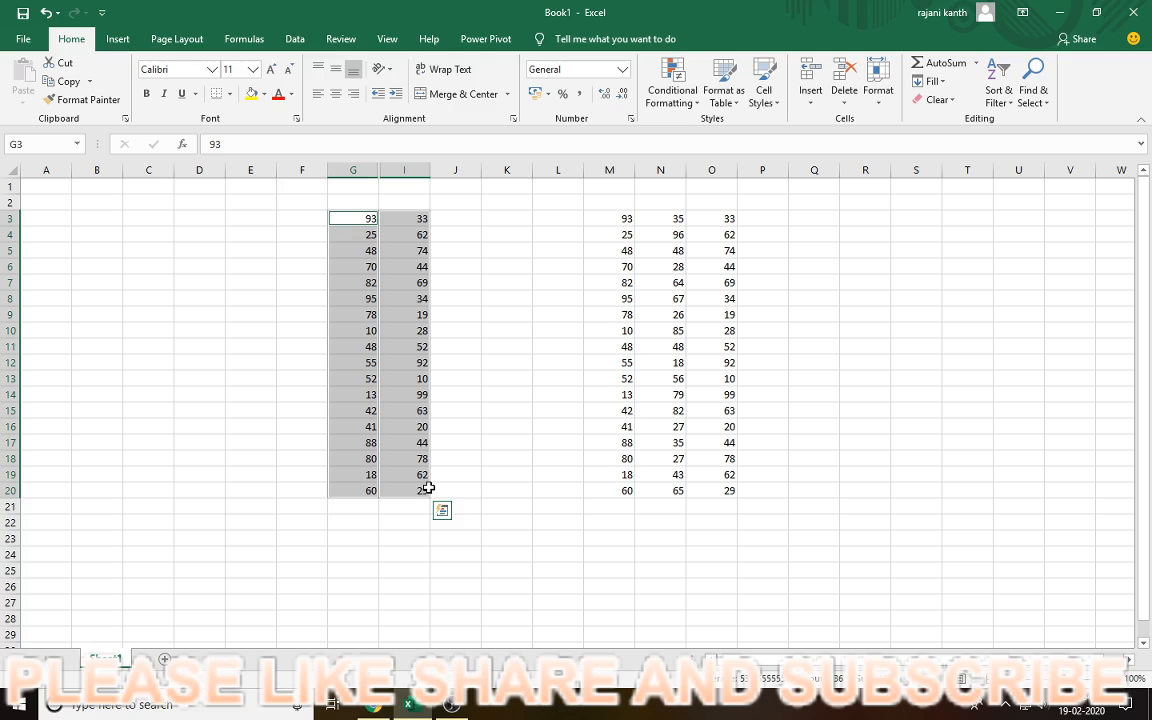
{"action": "key", "text": "ctrl+c"}
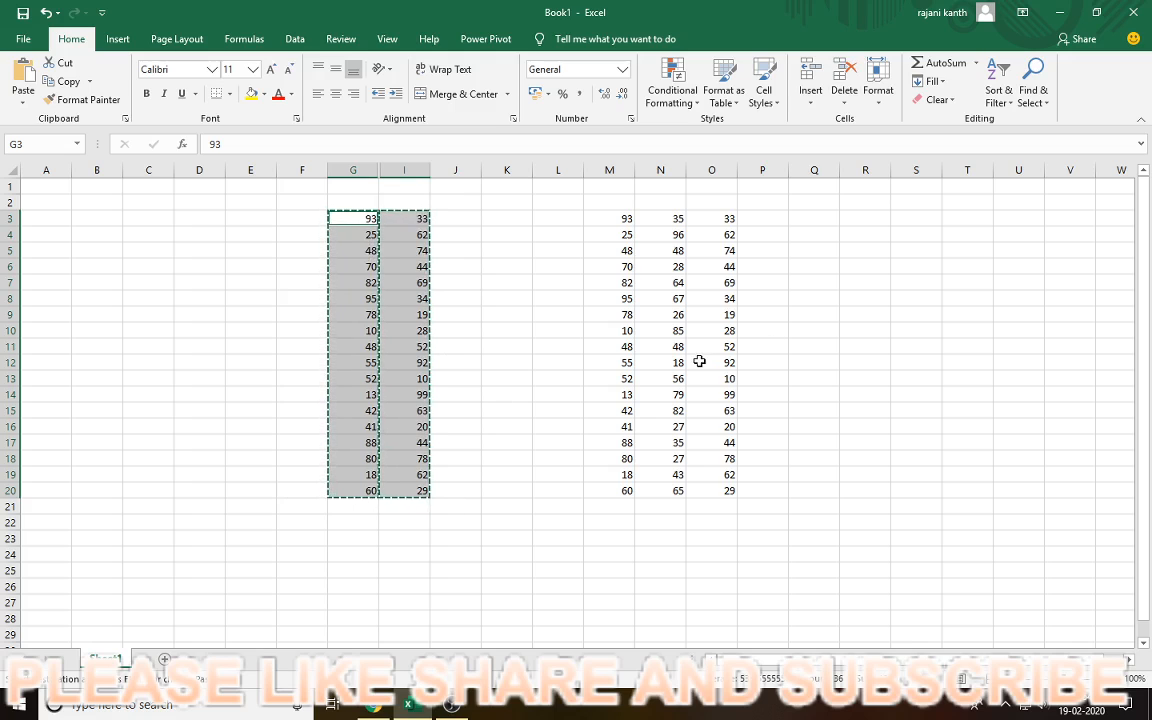
{"action": "left_click", "coordinate": [832, 226]}
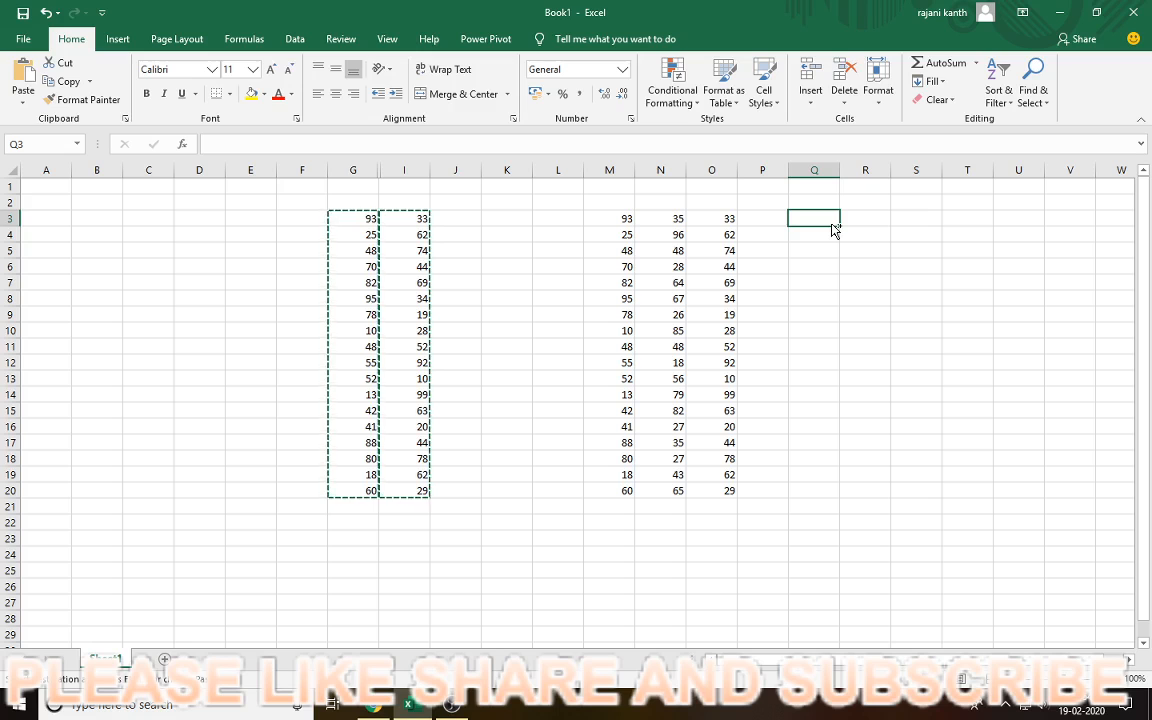
{"action": "key", "text": "ctrl+v"}
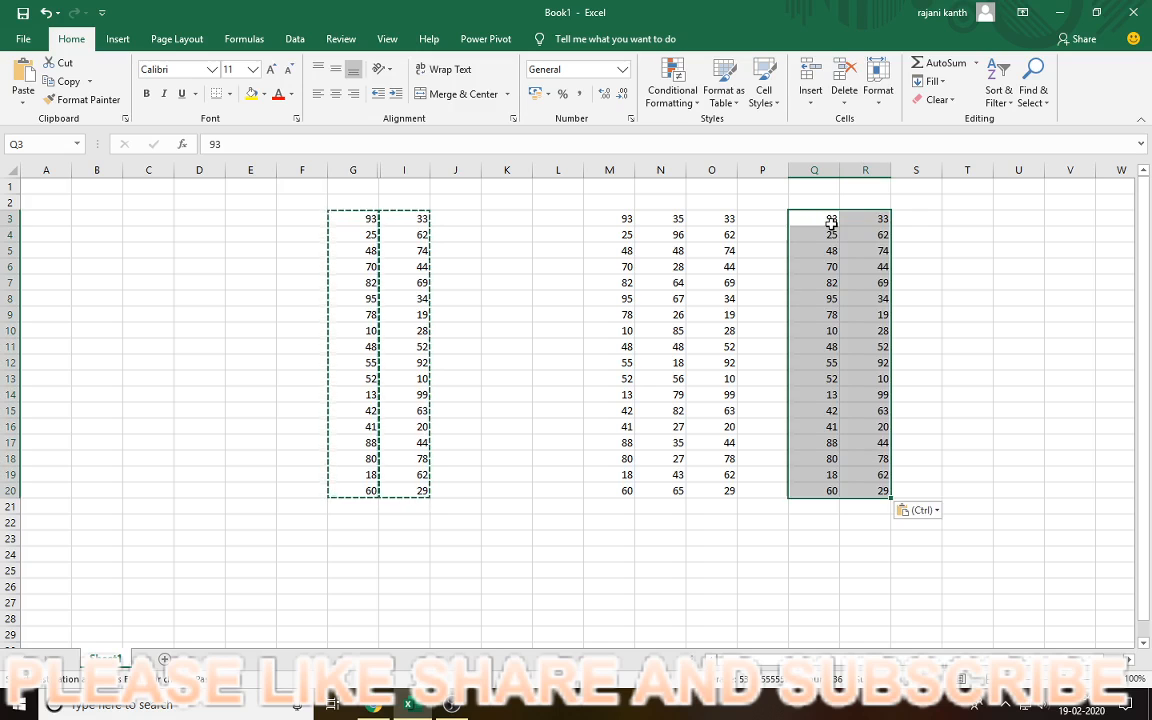
{"action": "left_click", "coordinate": [660, 202]}
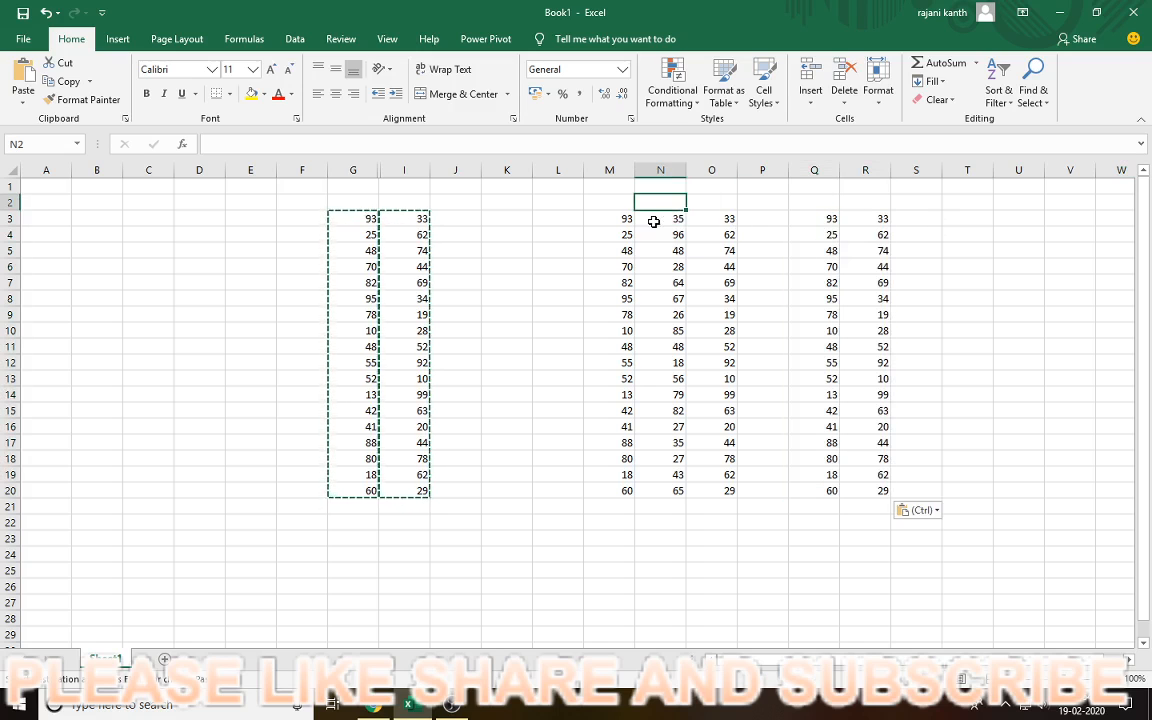
{"action": "left_click", "coordinate": [625, 214]}
{"action": "left_click", "coordinate": [668, 214]}
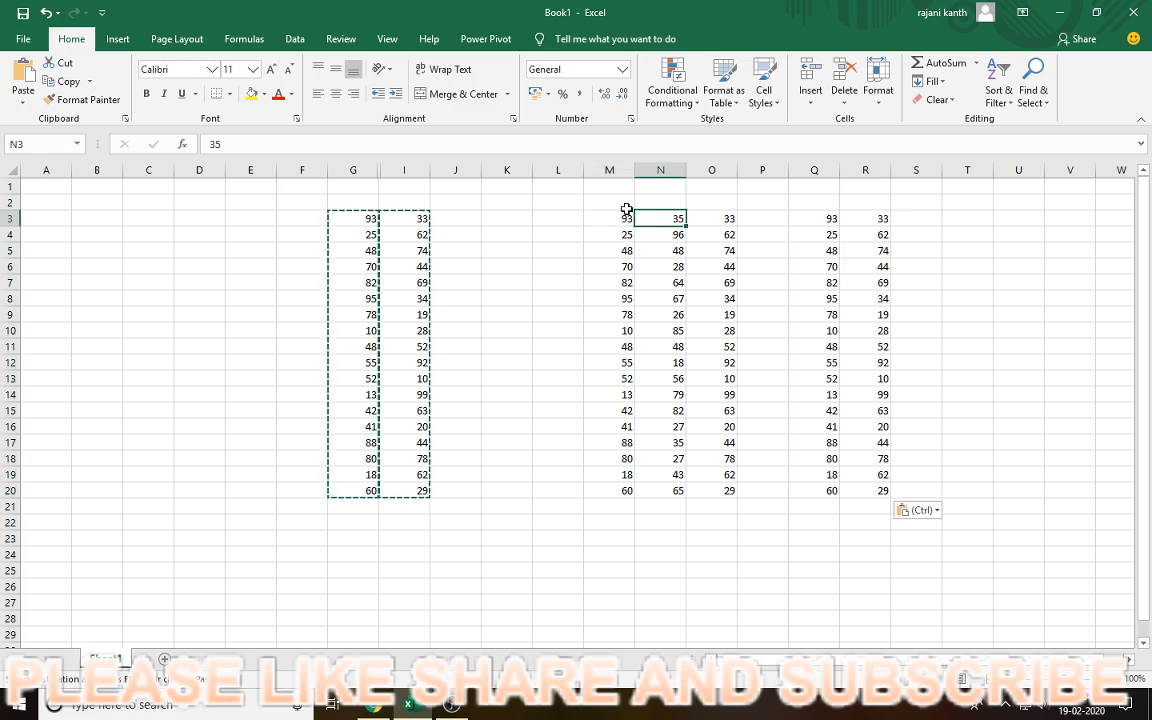
{"action": "left_click", "coordinate": [625, 206]}
{"action": "left_click", "coordinate": [663, 206]}
{"action": "left_click", "coordinate": [757, 203]}
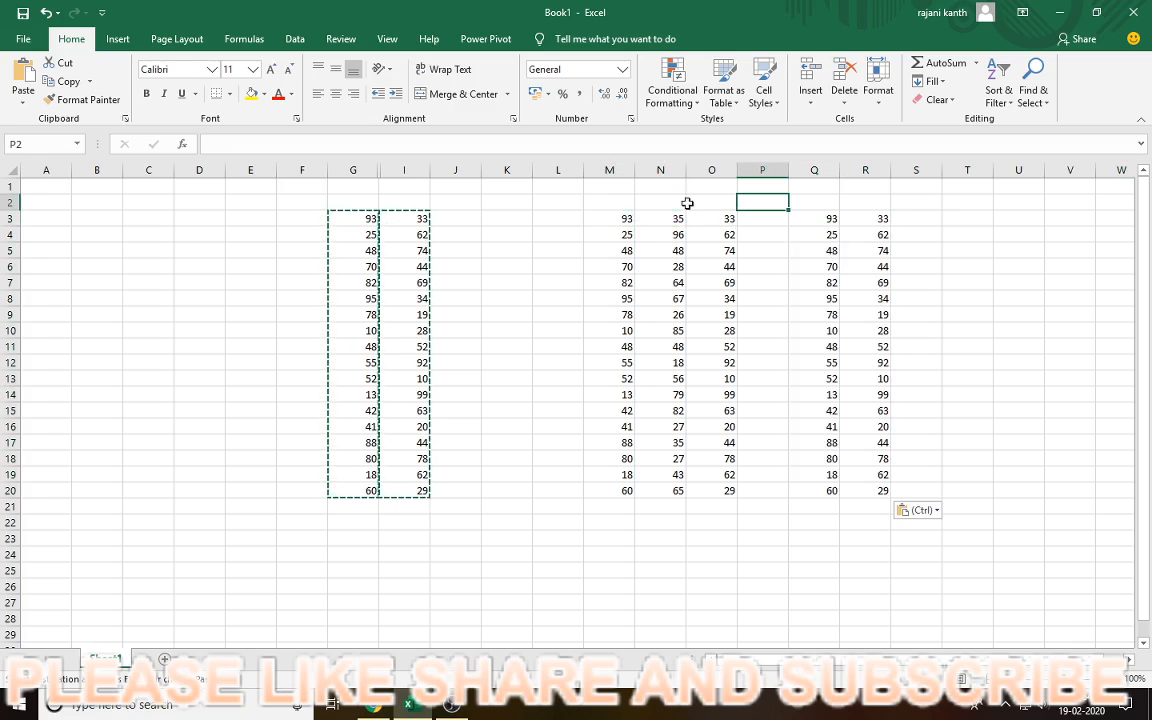
Enter the shortcut note "Alt+;" in cell J1.
{"action": "left_click", "coordinate": [446, 190]}
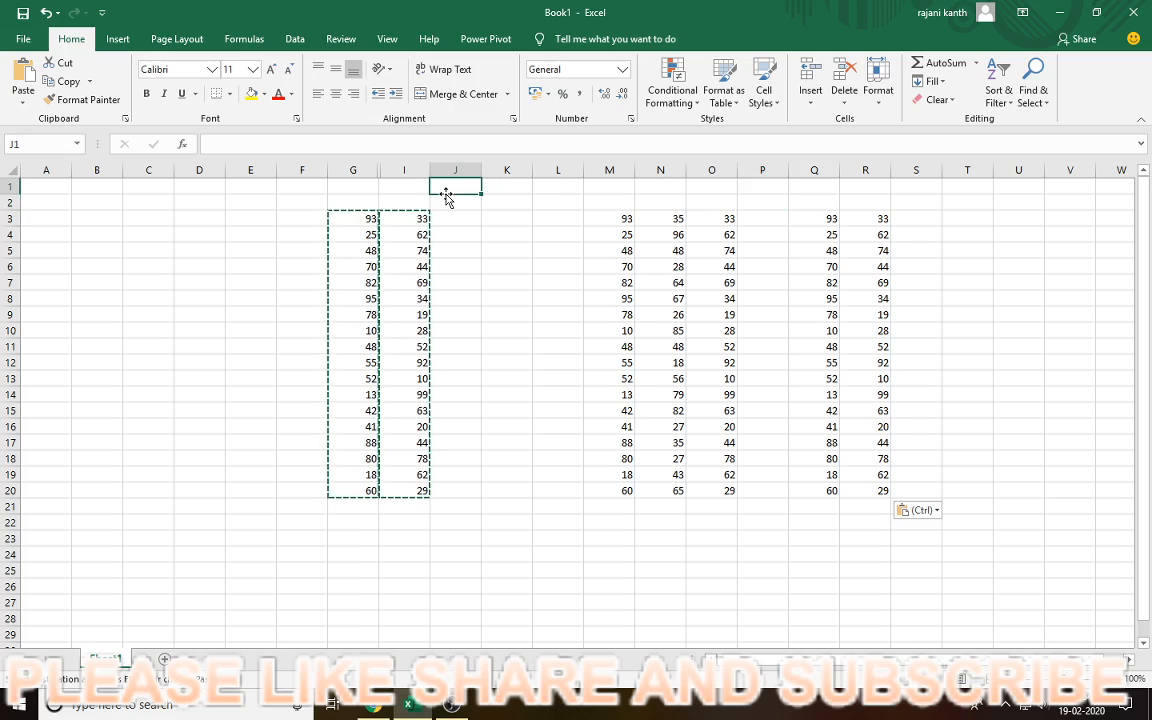
{"action": "type", "text": "Alt"}
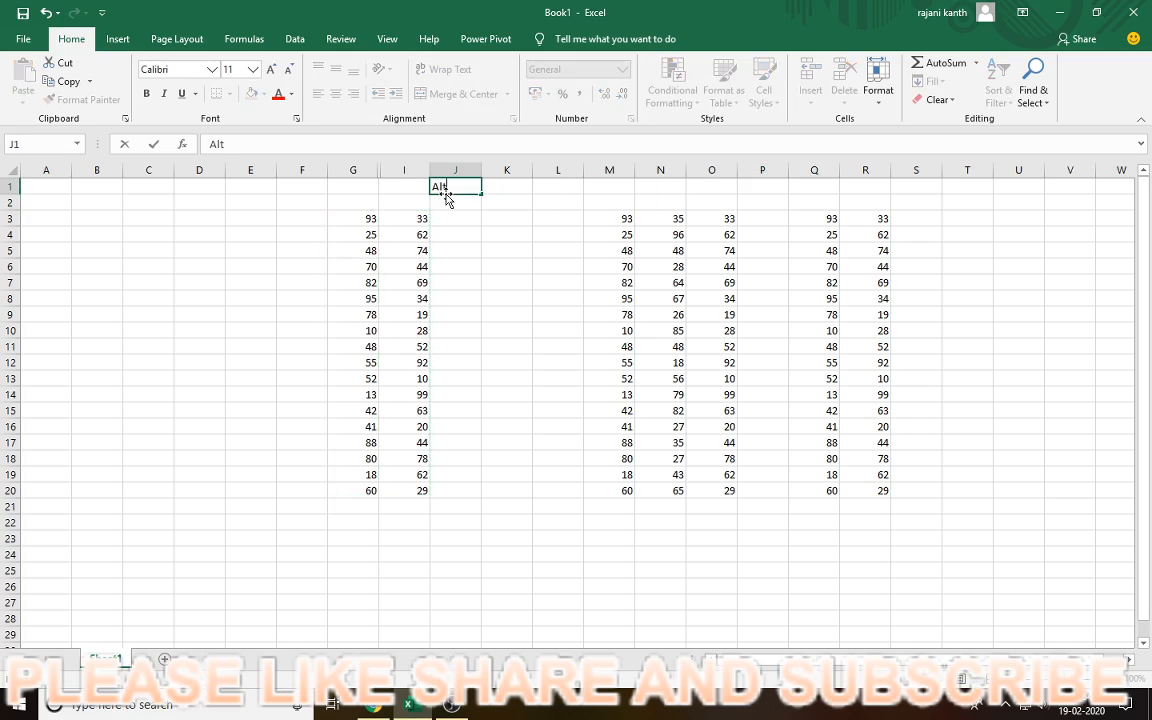
{"action": "type", "text": "+;"}
Enter the description "To Select Visible Data" in cell K1.
{"action": "left_click", "coordinate": [513, 188]}
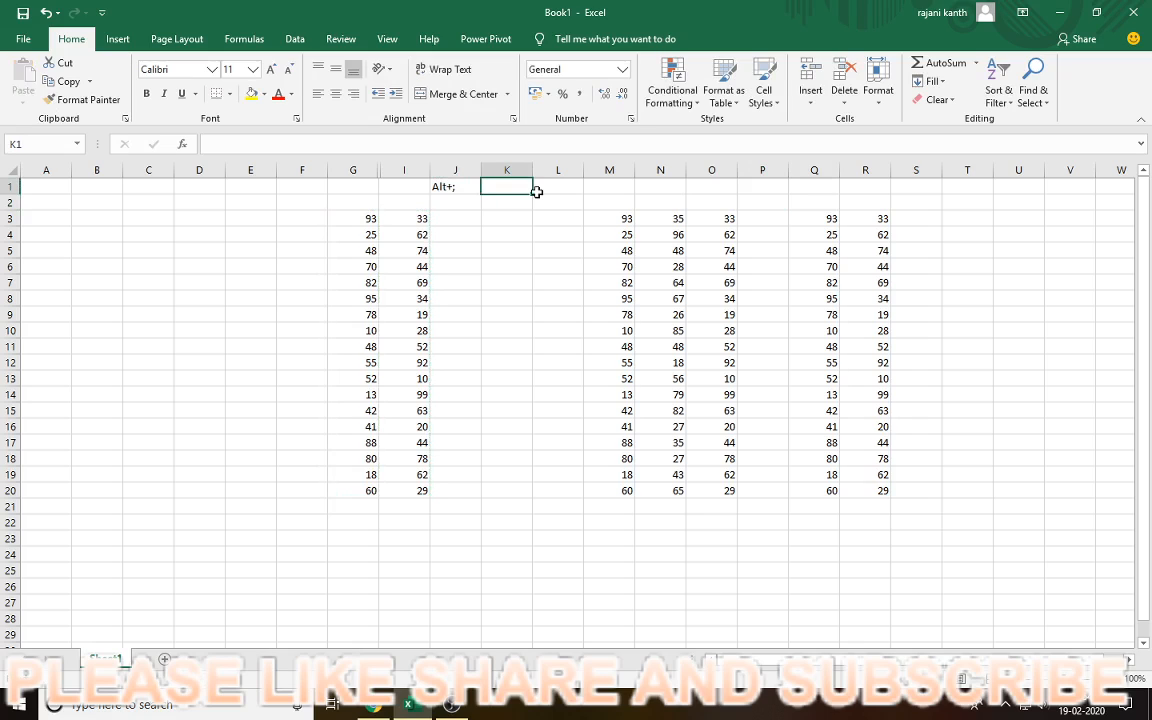
{"action": "type", "text": "to S"}
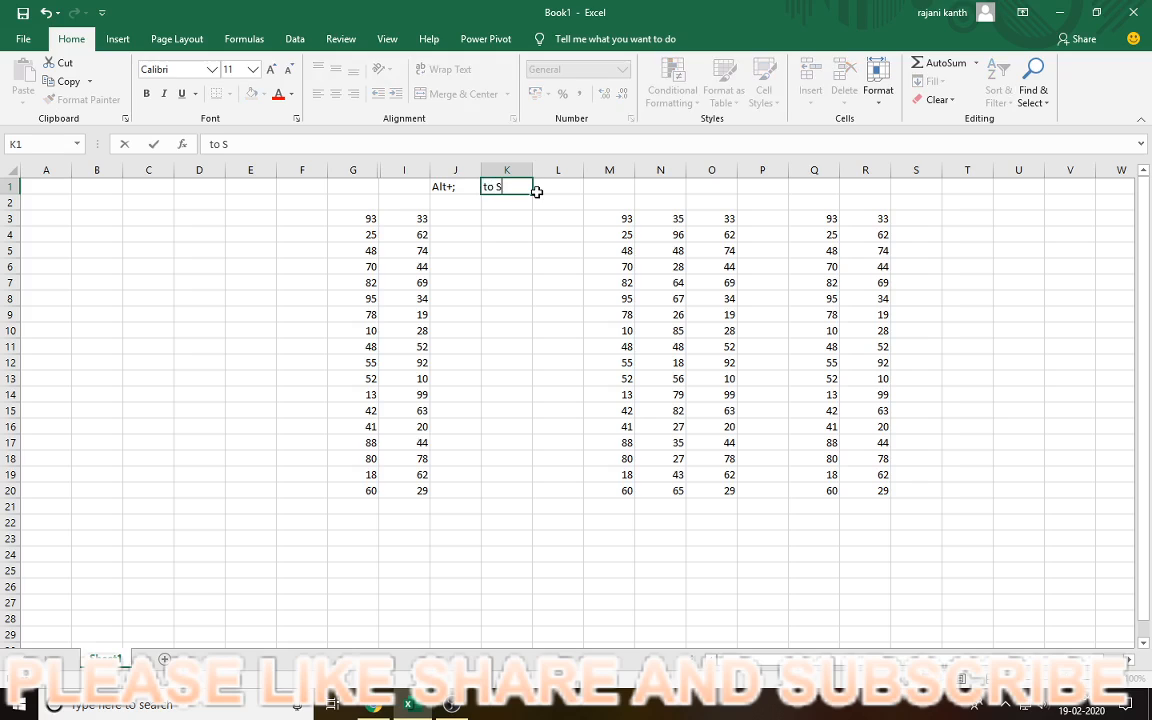
{"action": "key", "text": "BackSpace"}
{"action": "key", "text": "BackSpace"}
{"action": "key", "text": "BackSpace"}
{"action": "key", "text": "BackSpace"}
{"action": "type", "text": "To Sele"}
{"action": "key", "text": "BackSpace"}
{"action": "key", "text": "BackSpace"}
{"action": "type", "text": "elect Visible data"}
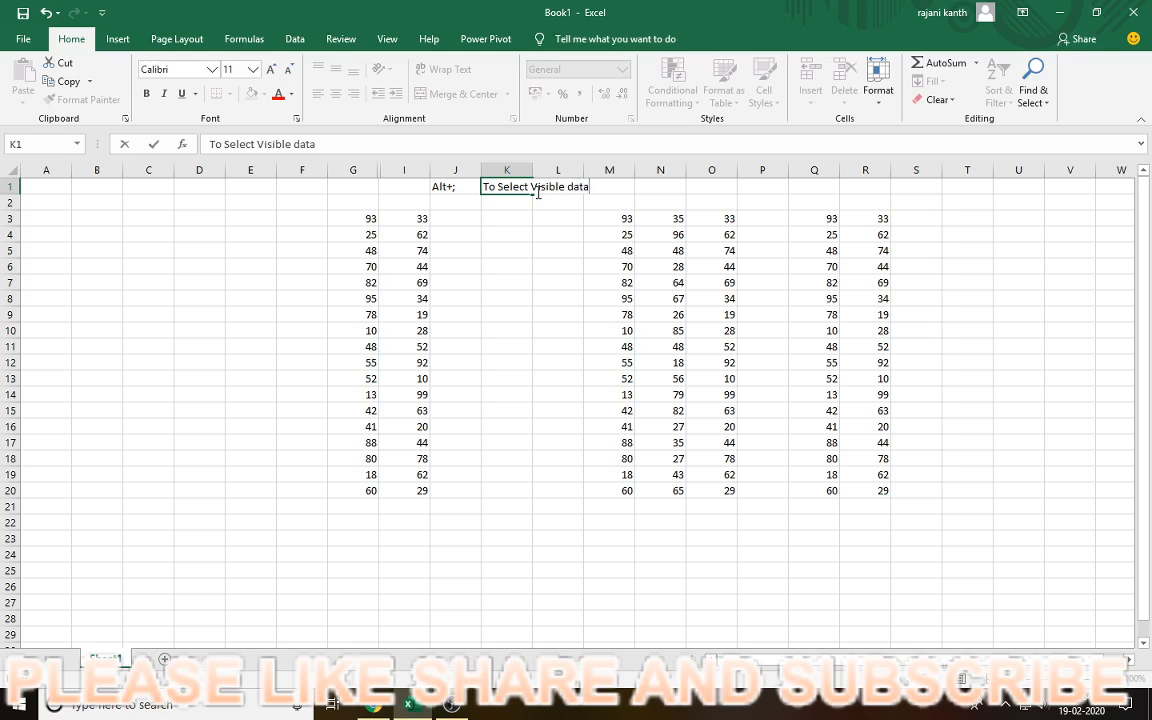
{"action": "key", "text": "BackSpace"}
{"action": "key", "text": "BackSpace"}
{"action": "key", "text": "BackSpace"}
{"action": "key", "text": "BackSpace"}
{"action": "type", "text": "Data"}
{"action": "key", "text": "ctrl+Return"}
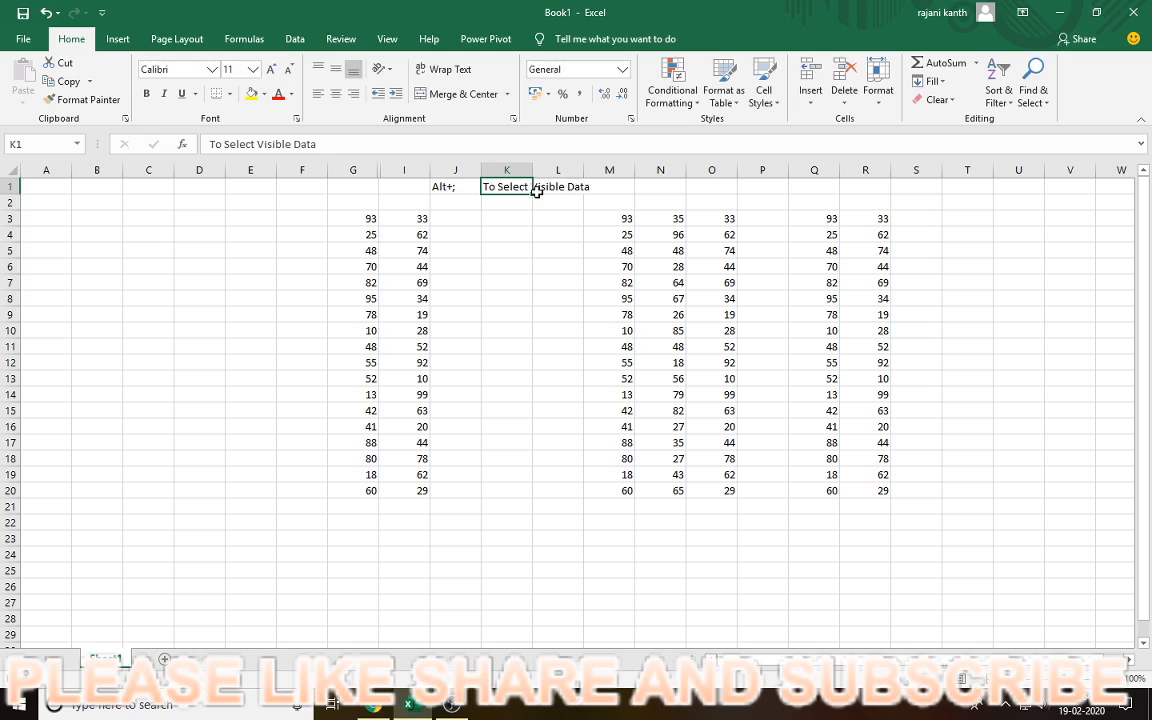
{"action": "key", "text": "Down"}
{"action": "key", "text": "Down"}
{"action": "key", "text": "Down"}
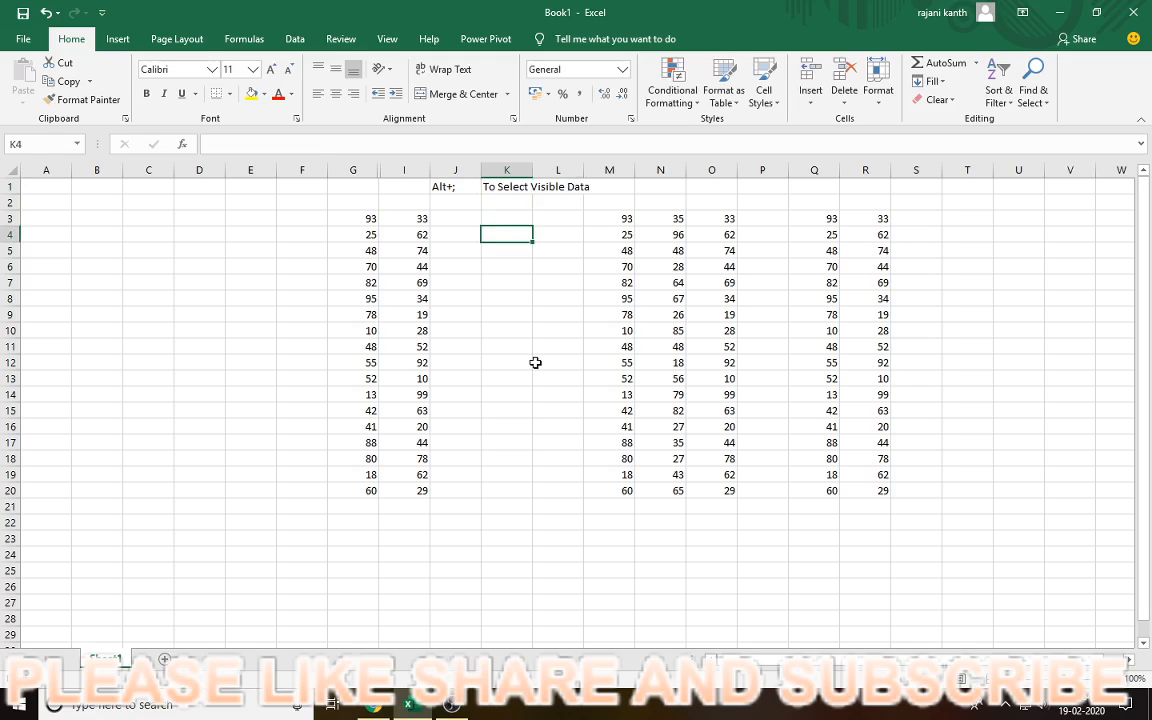
{"action": "left_click", "coordinate": [535, 362]}
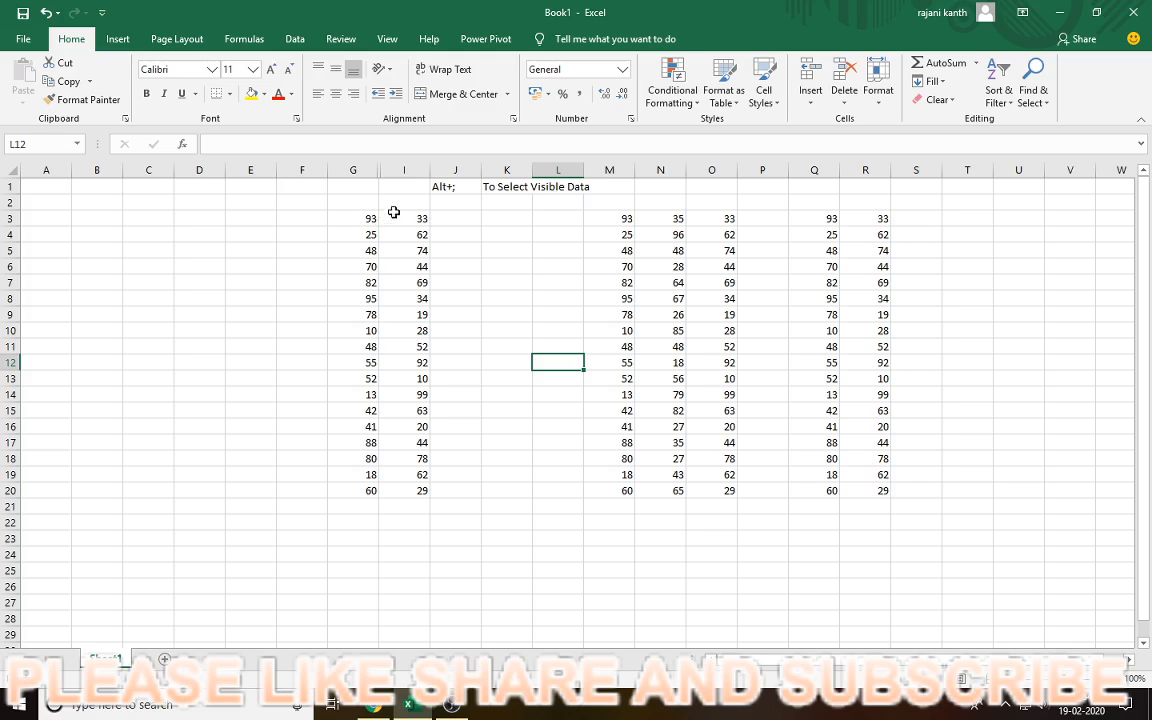
Copy the range G3:I20 without limiting it to visible cells and paste it at A4.
{"action": "left_click_drag", "start_coordinate": [366, 216], "coordinate": [432, 480]}
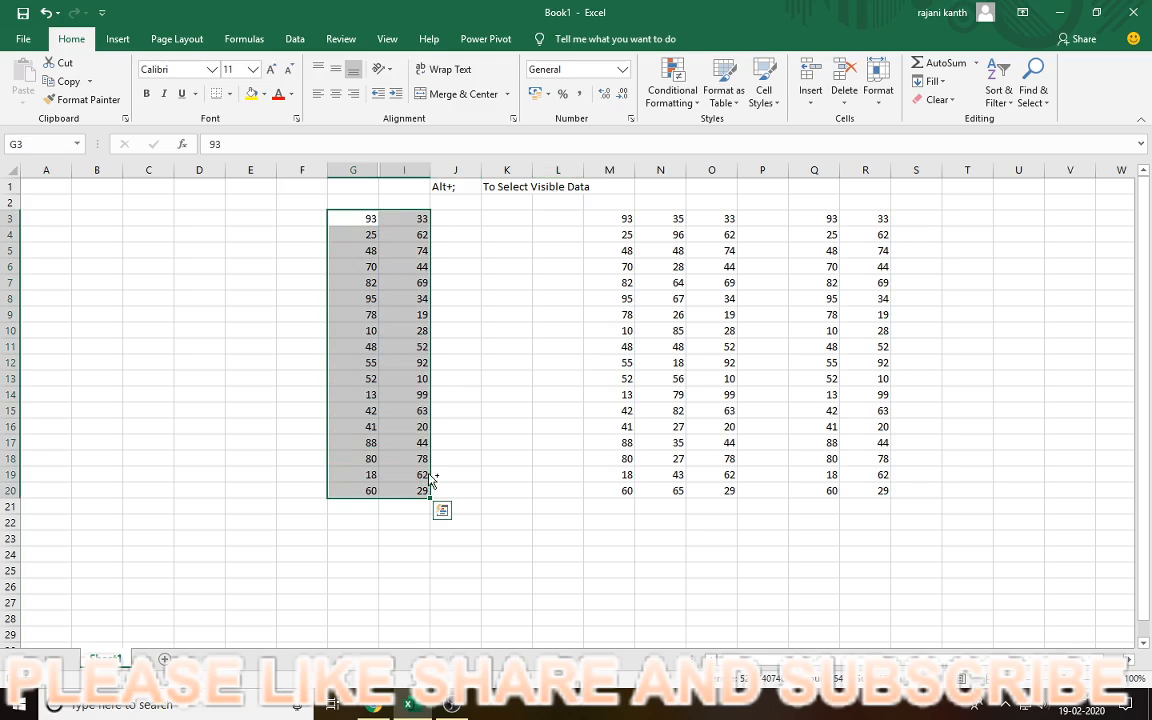
{"action": "key", "text": "ctrl+c"}
{"action": "left_click", "coordinate": [42, 236]}
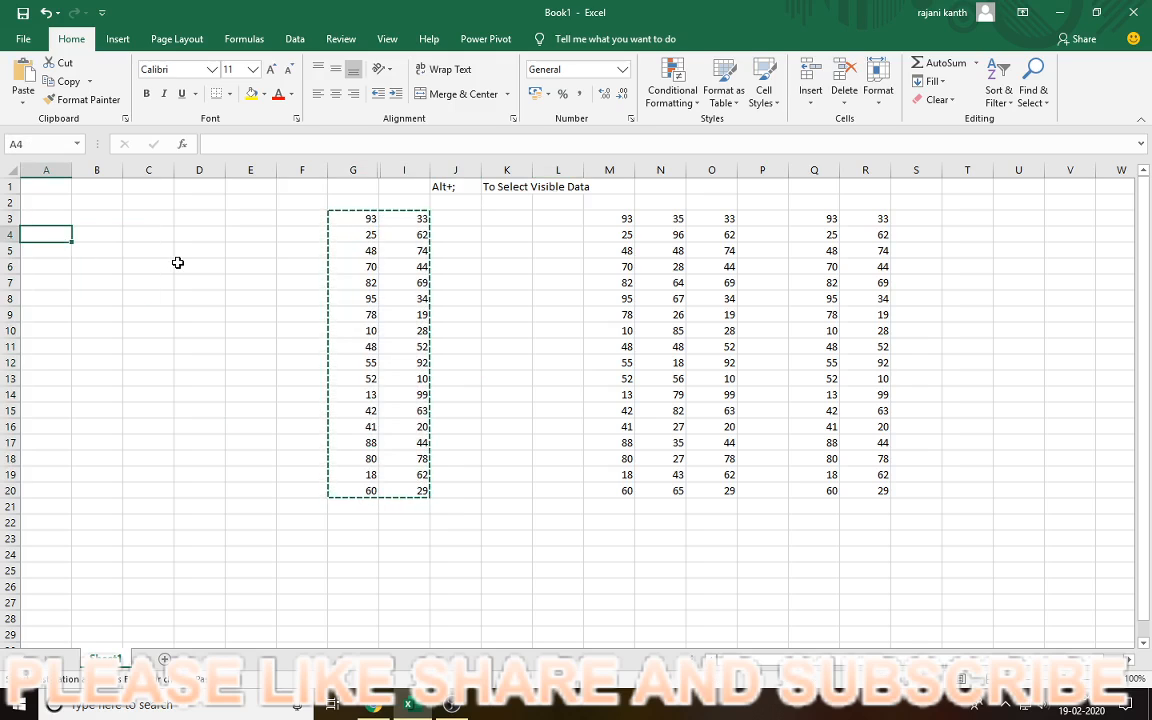
{"action": "key", "text": "ctrl+v"}
Limit the G3:I20 selection to its visible cells, copy them and paste them at U4.
{"action": "left_click_drag", "start_coordinate": [355, 217], "coordinate": [419, 488]}
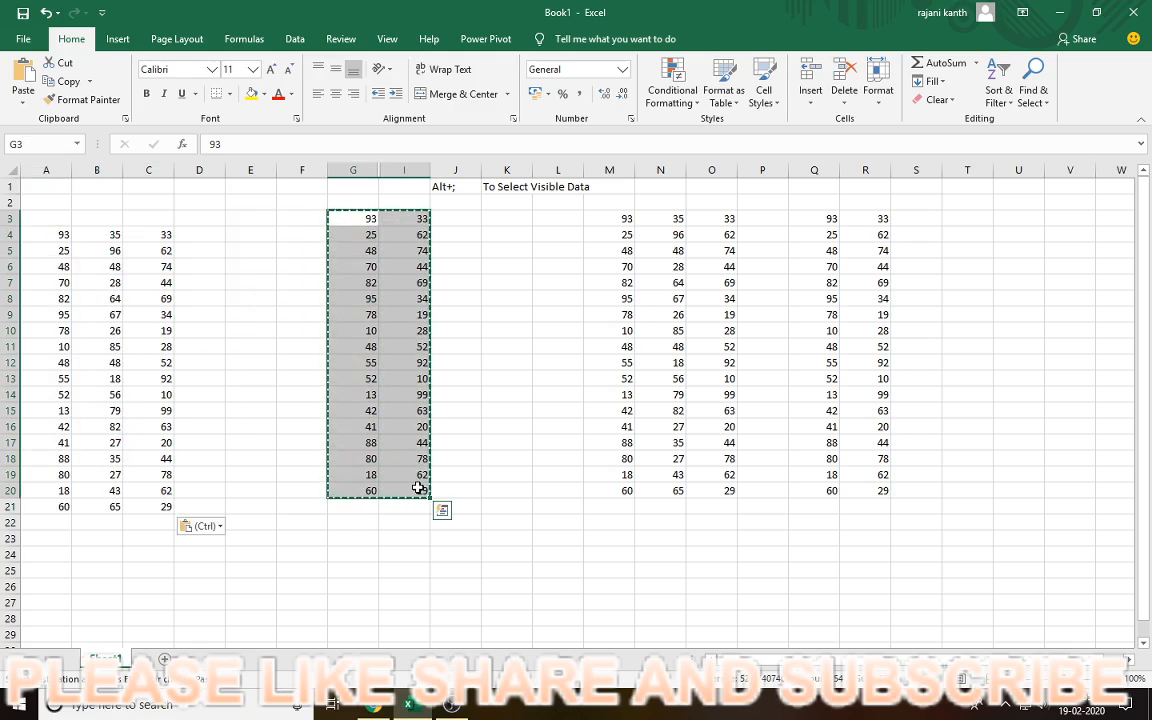
{"action": "key", "text": "alt+semicolon"}
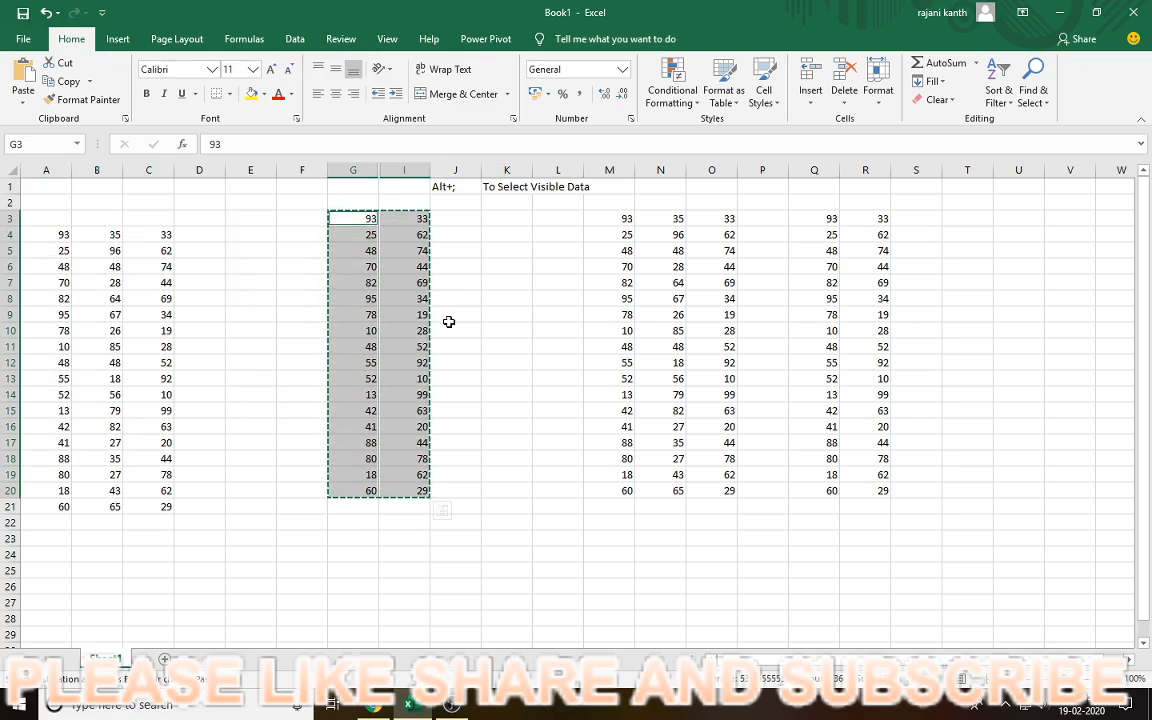
{"action": "left_click", "coordinate": [1020, 230]}
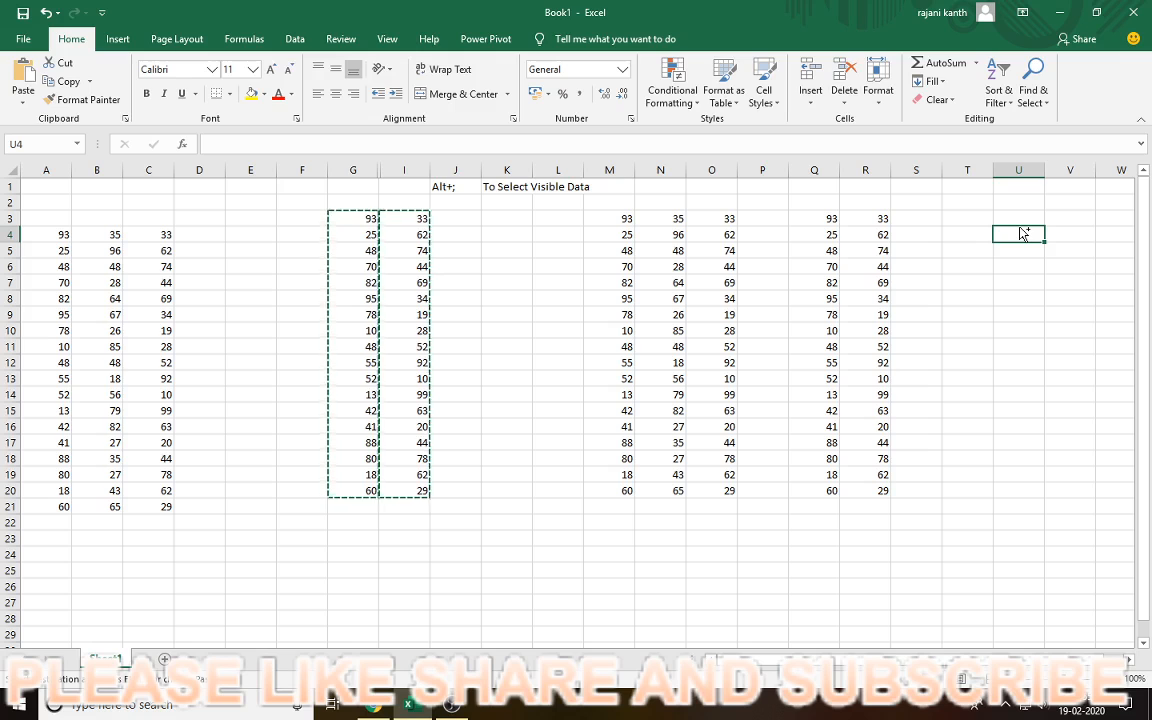
{"action": "key", "text": "ctrl+v"}
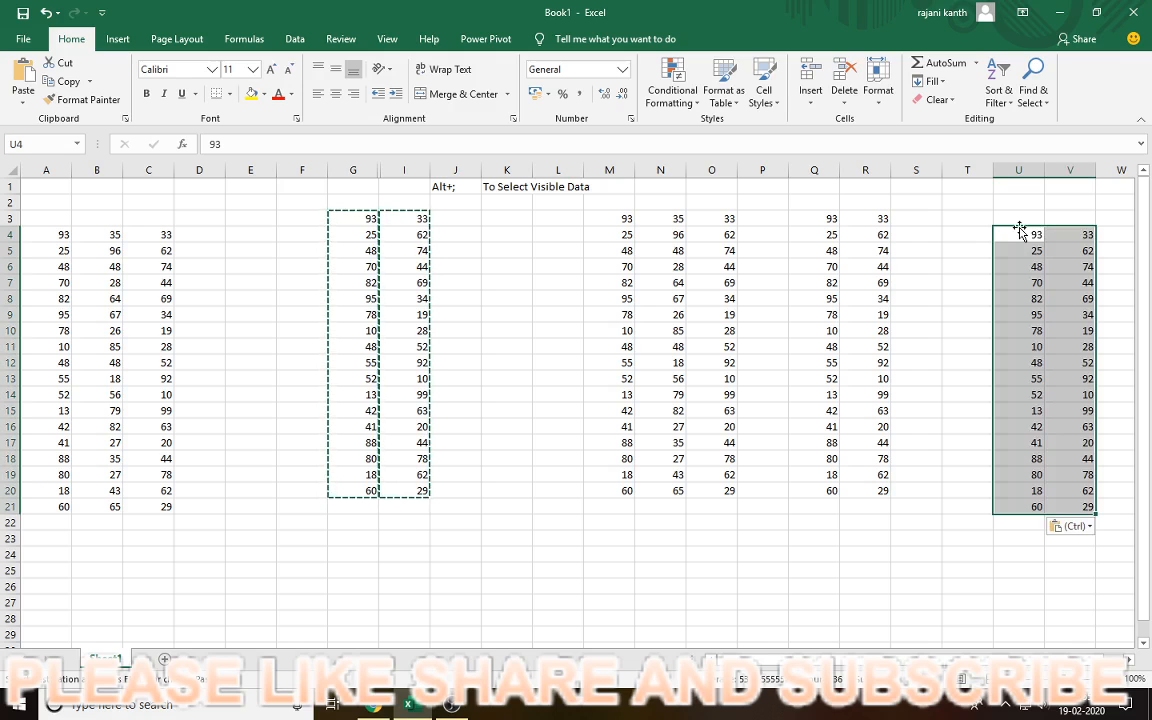
{"action": "left_click", "coordinate": [451, 705]}
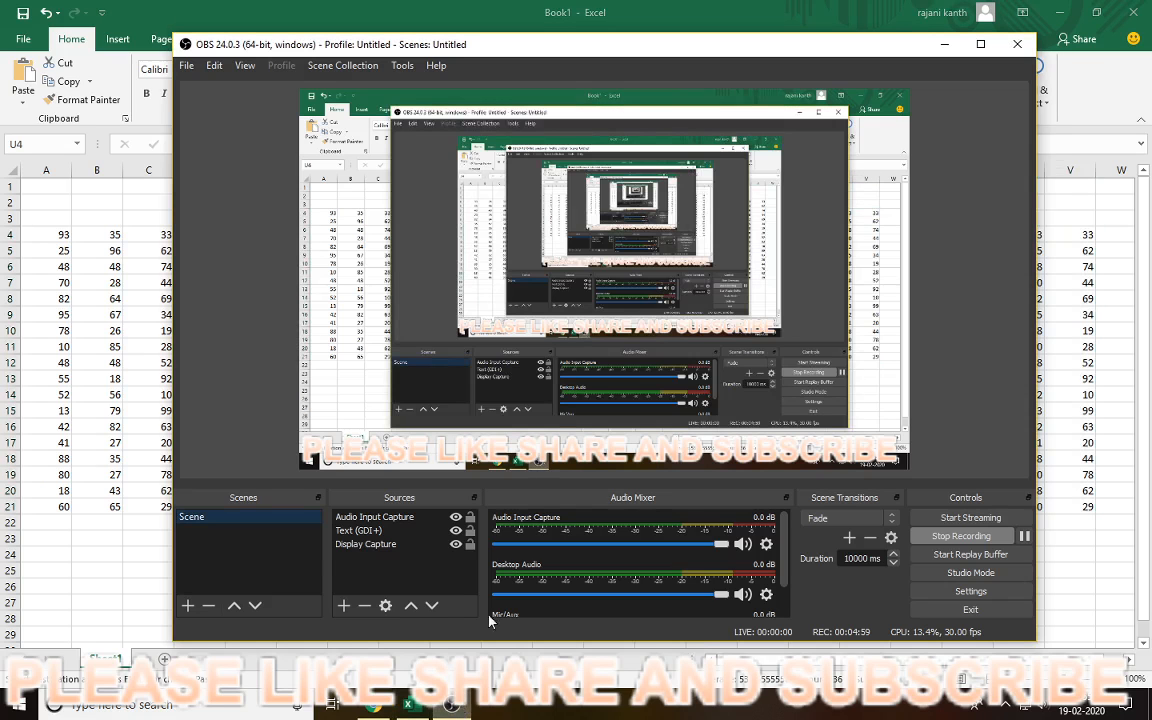